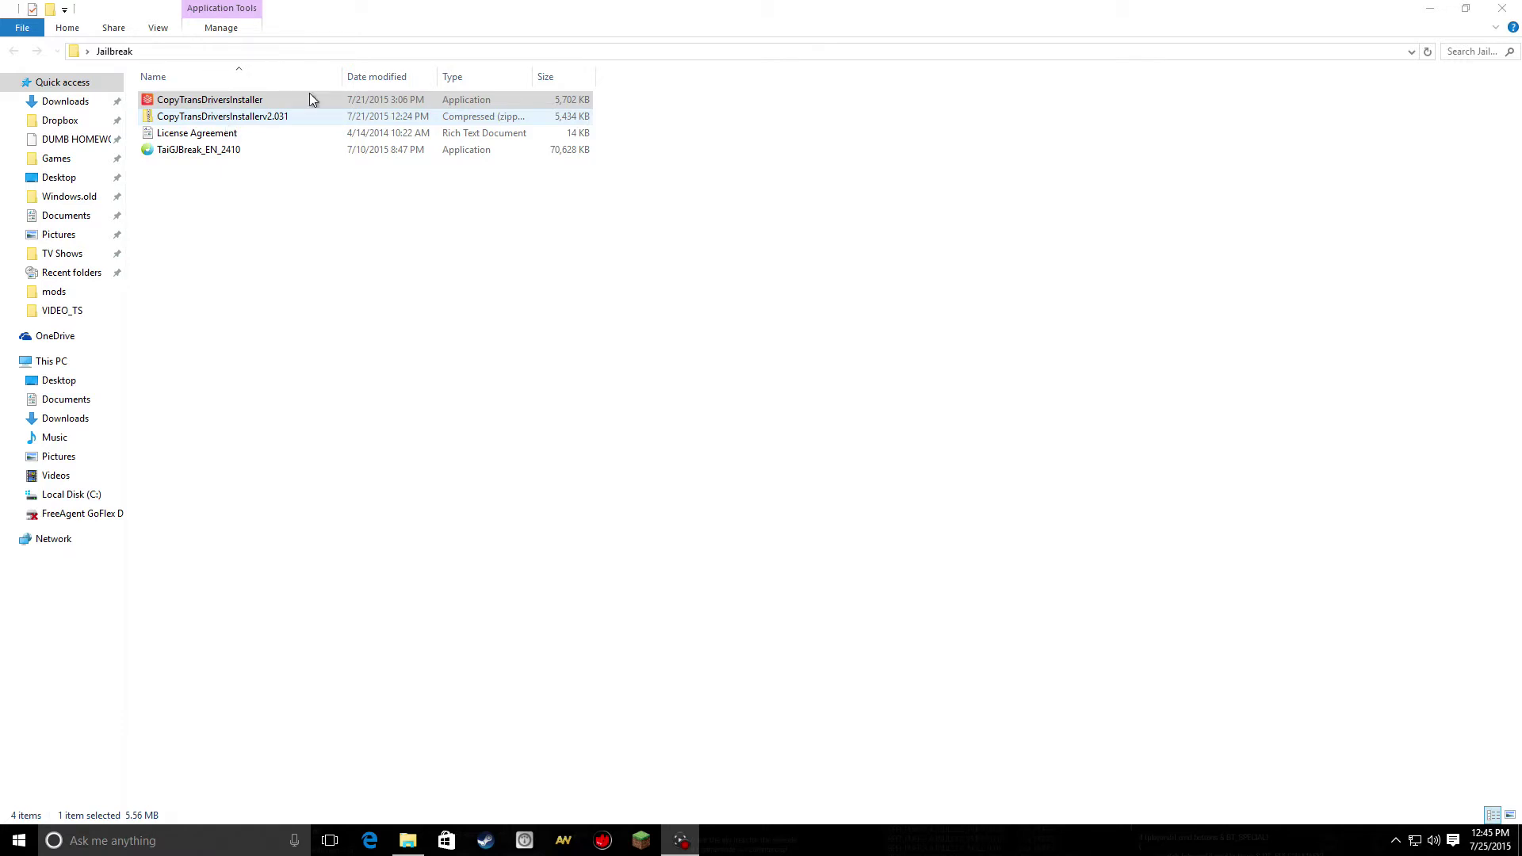
# Click through the Jailbreak folder files, cancel the CopyTransDriversInstaller rename, and select the CopyTransDriversInstallerv2.031 zip
pyautogui.click(245, 117)
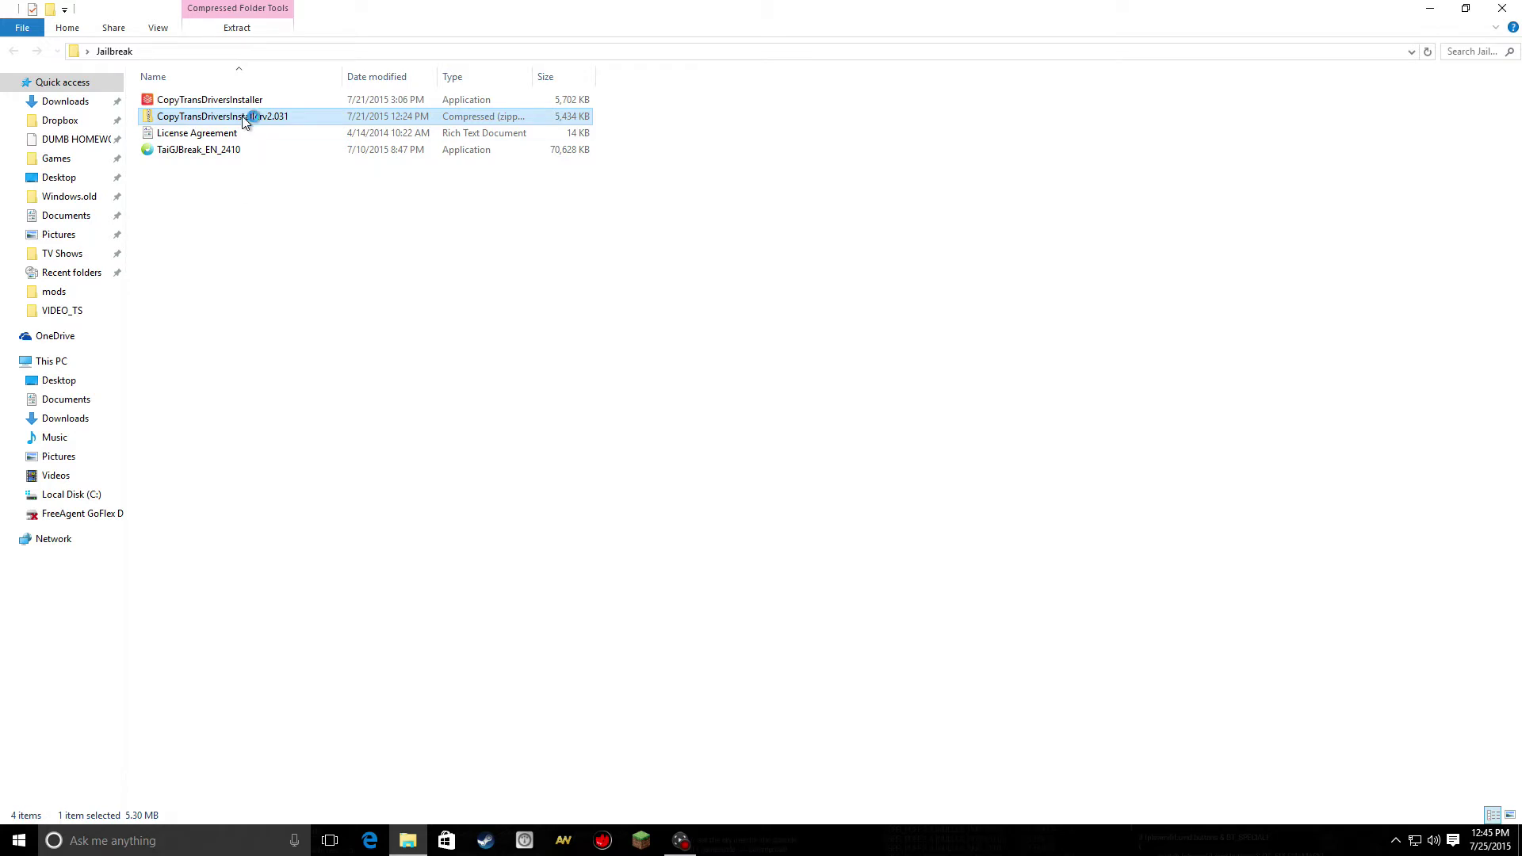
pyautogui.click(229, 151)
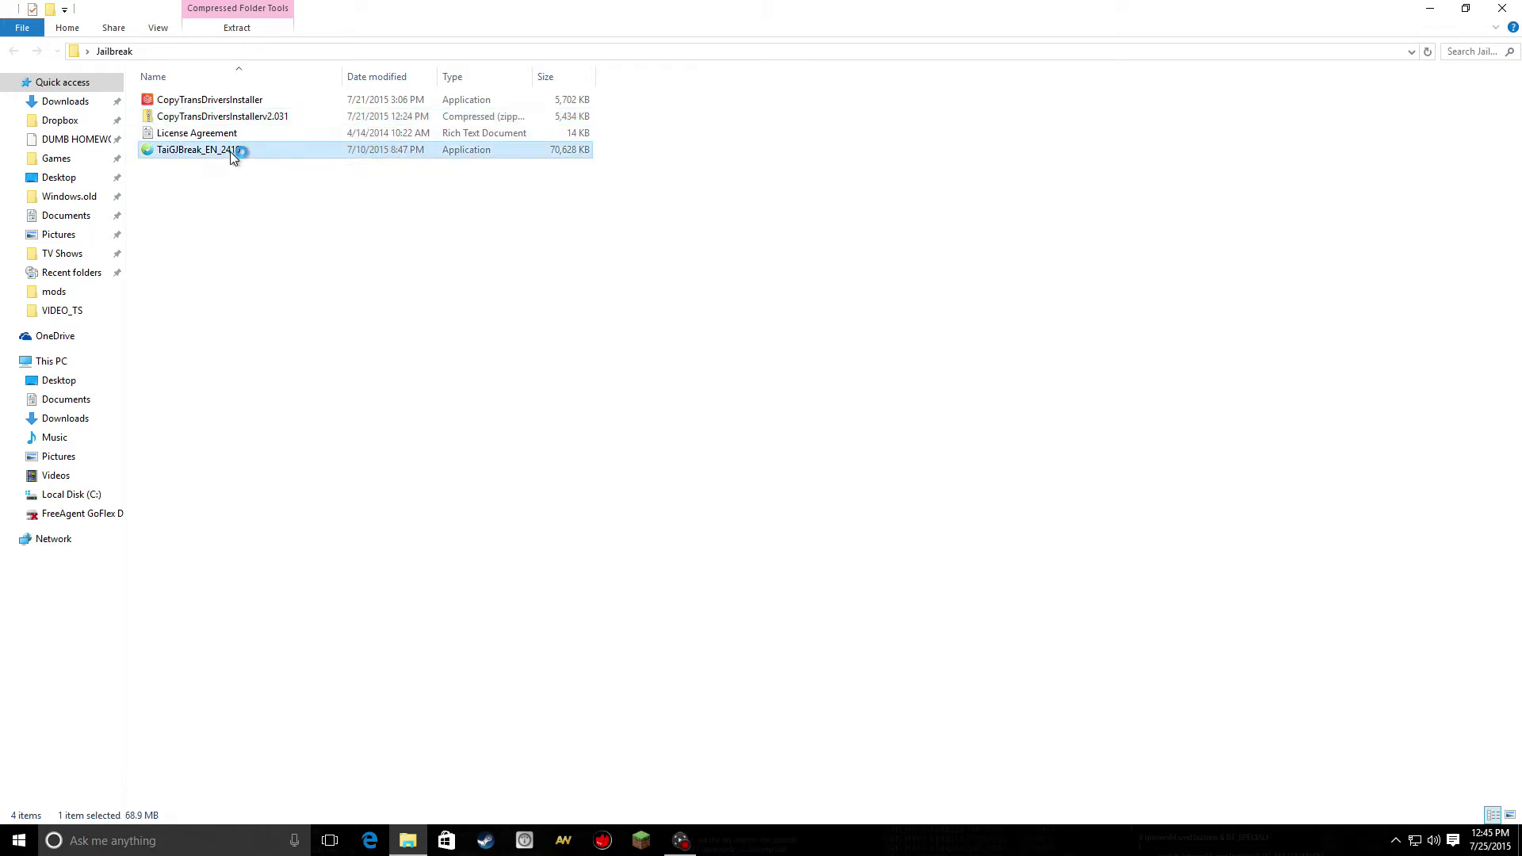
pyautogui.click(219, 151)
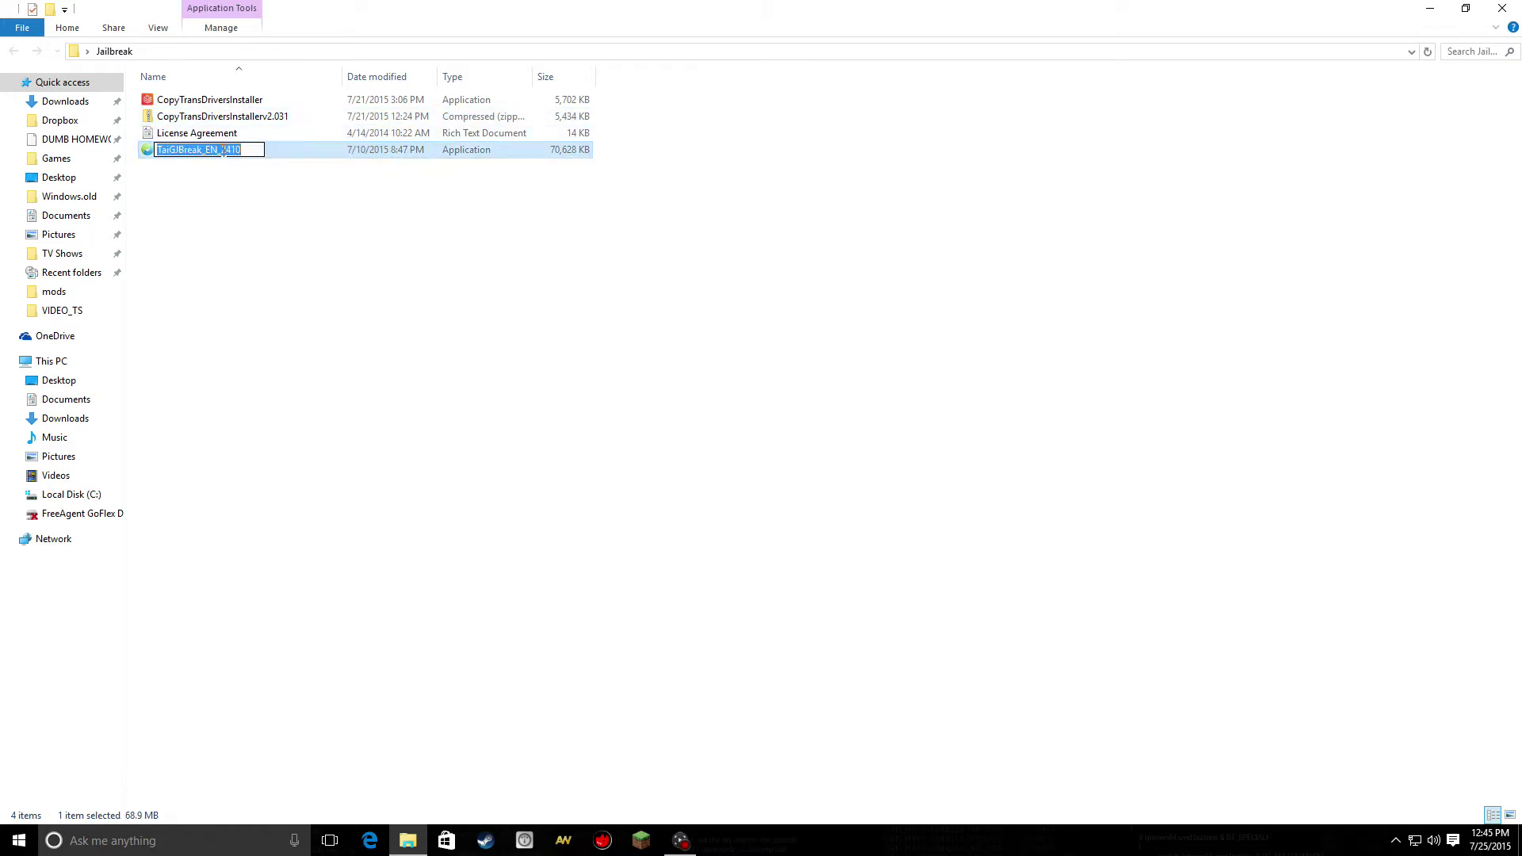
pyautogui.click(274, 151)
pyautogui.click(207, 105)
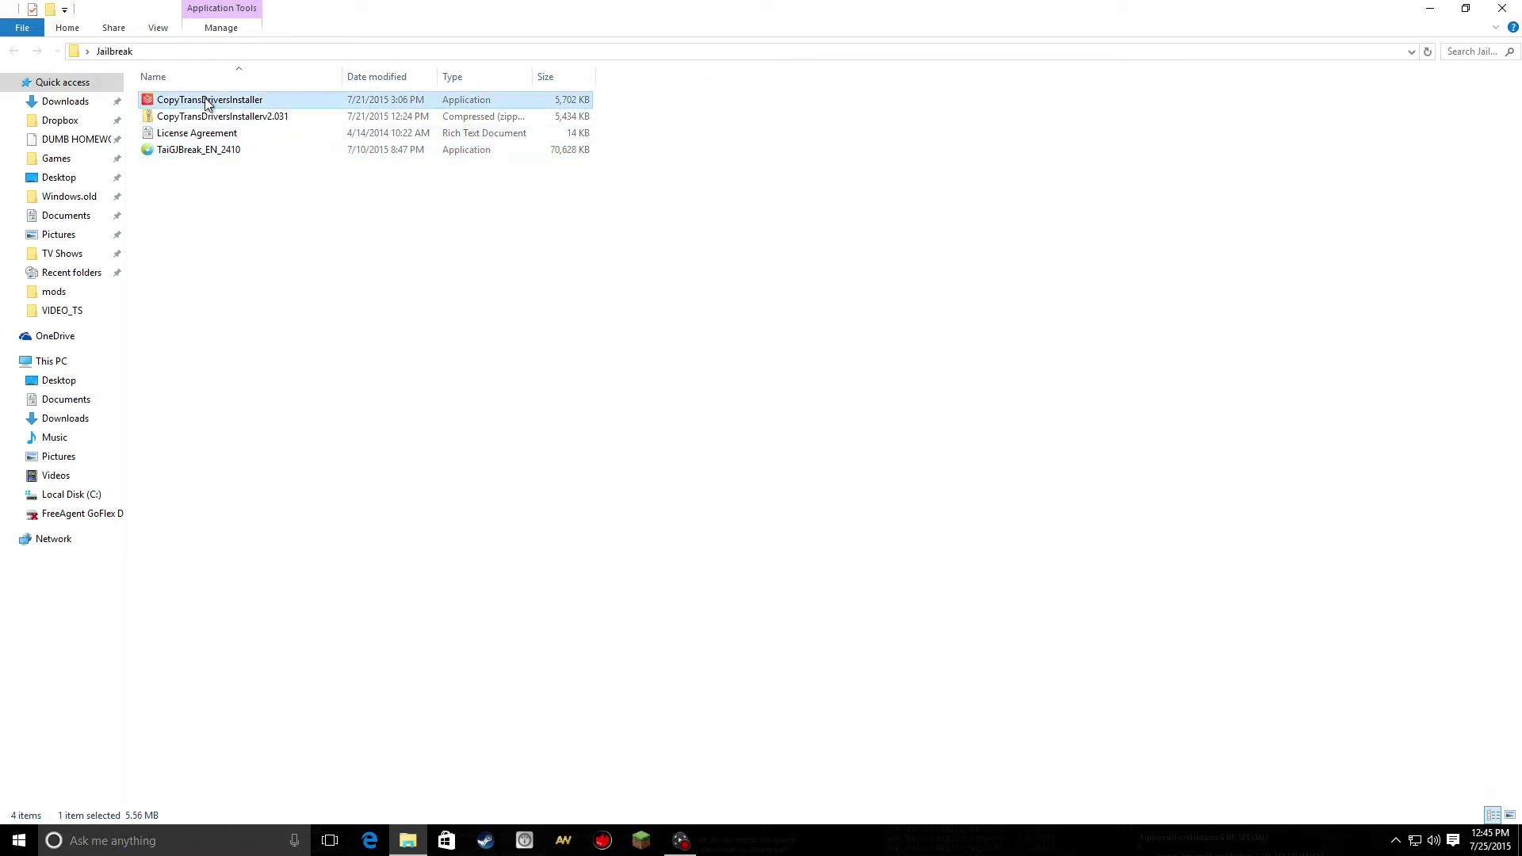
pyautogui.click(318, 102)
pyautogui.click(204, 116)
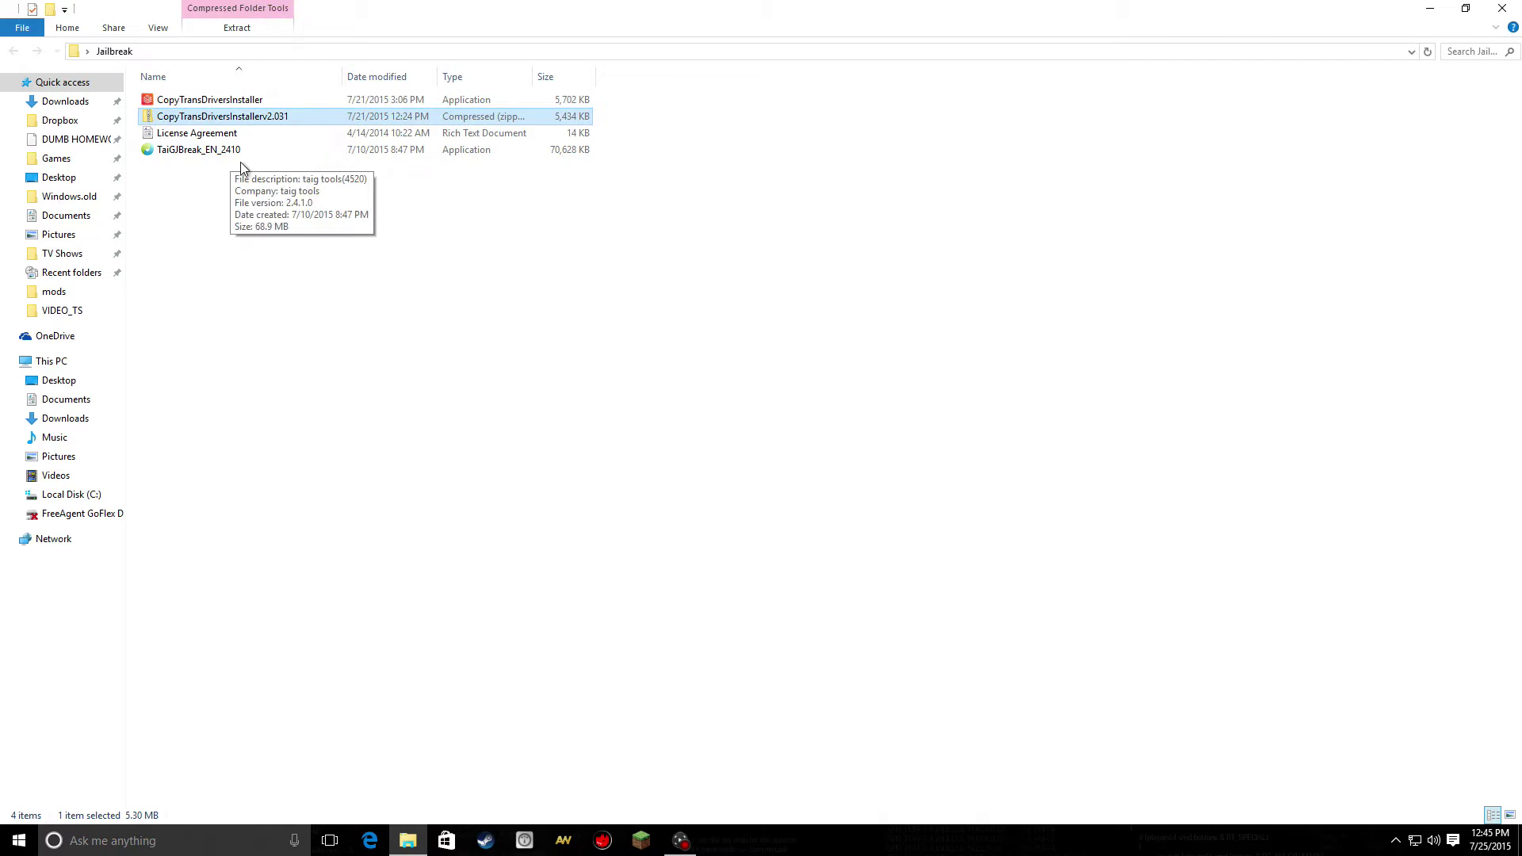
# Open and dismiss the CopyTransDriversInstallerv2.031 zip's context menu, leaving the zip deselected
pyautogui.rightClick(247, 121)
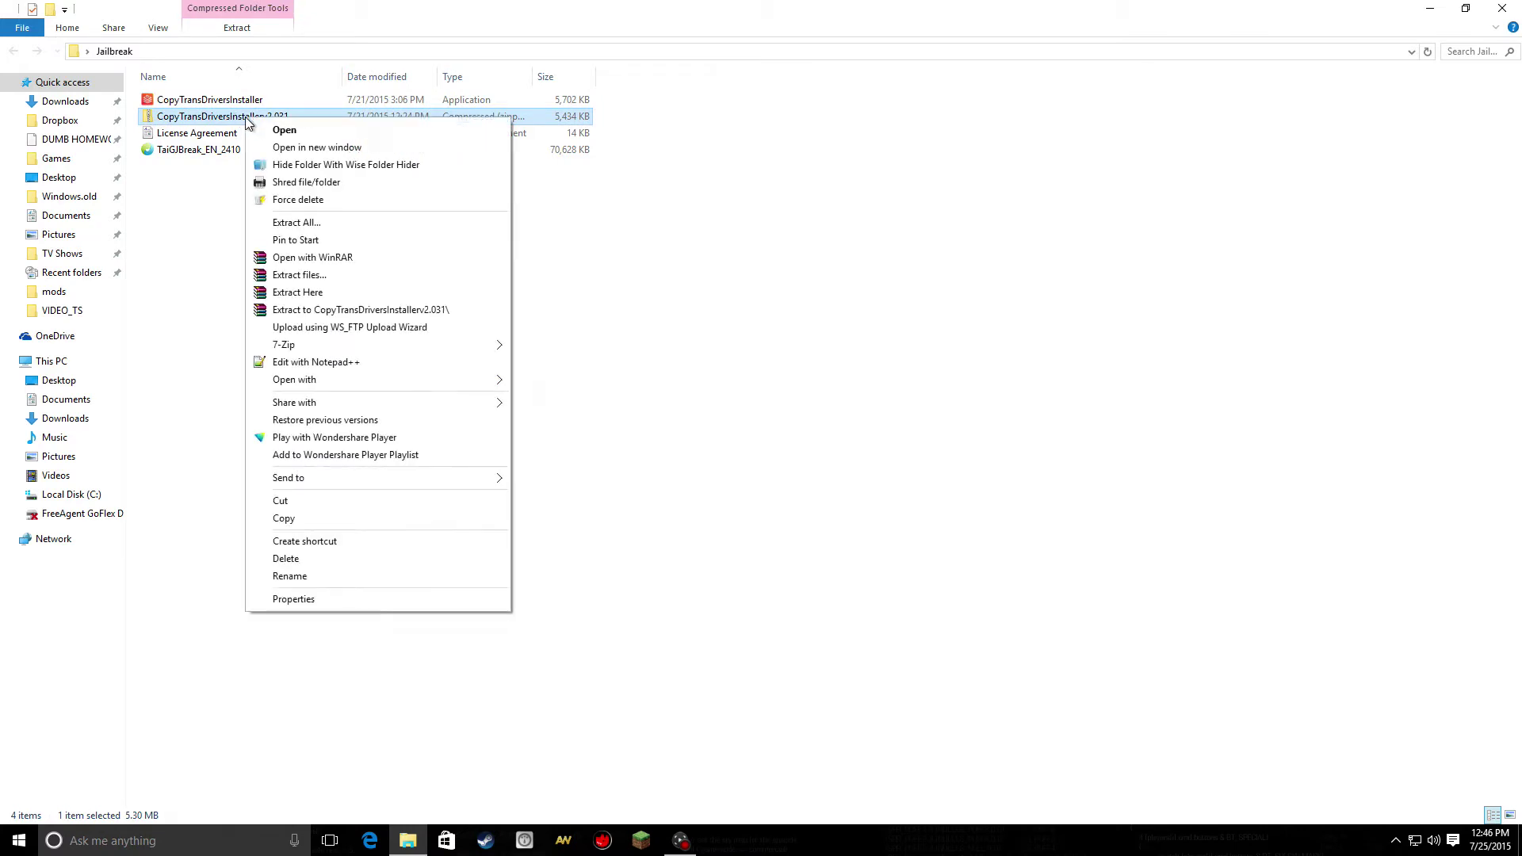
pyautogui.click(147, 118)
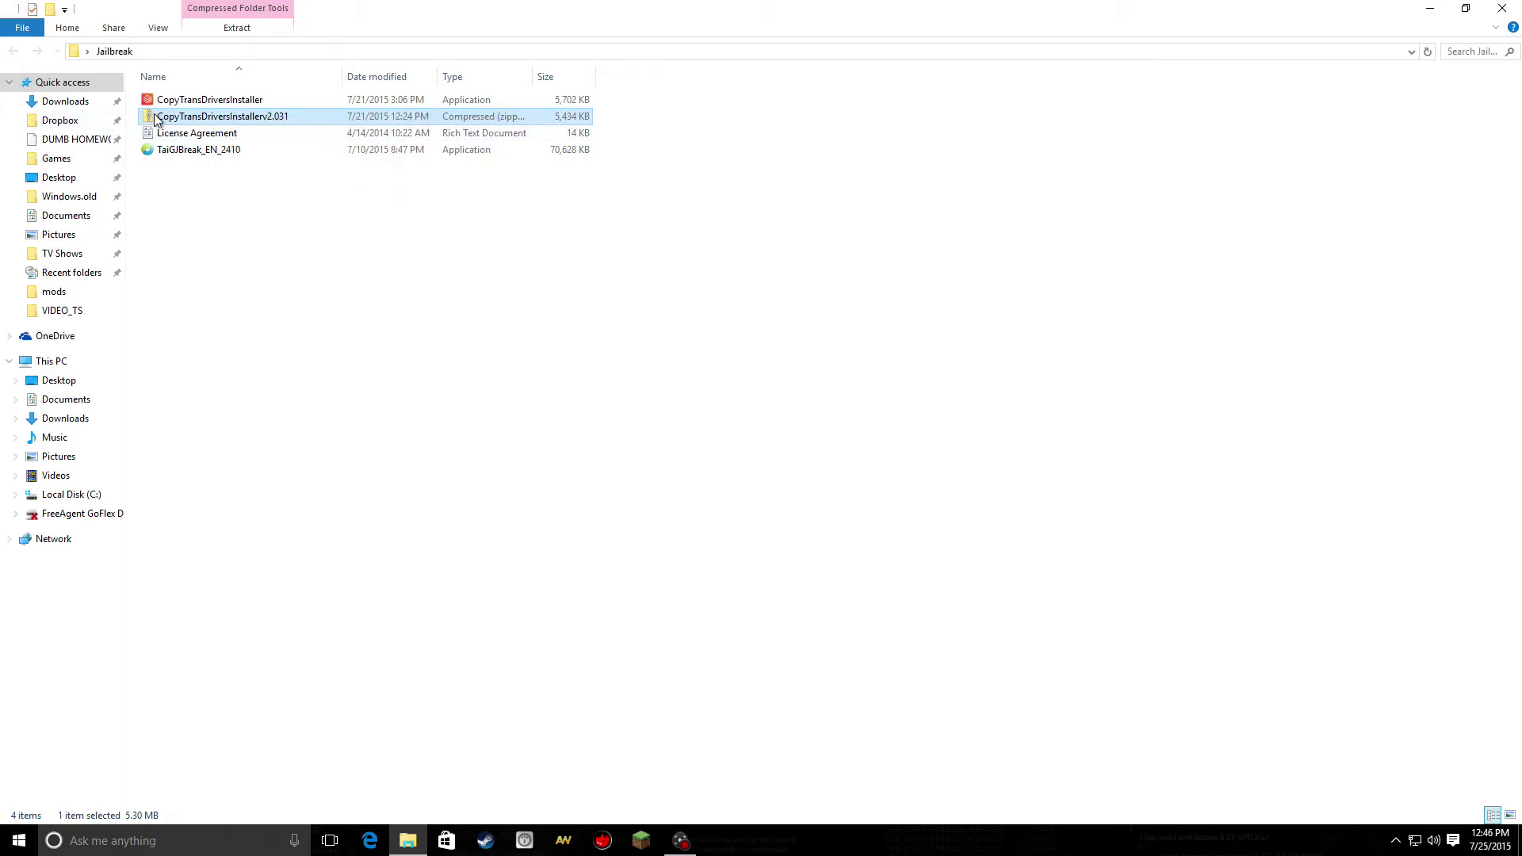
pyautogui.rightClick(149, 117)
pyautogui.click(147, 118)
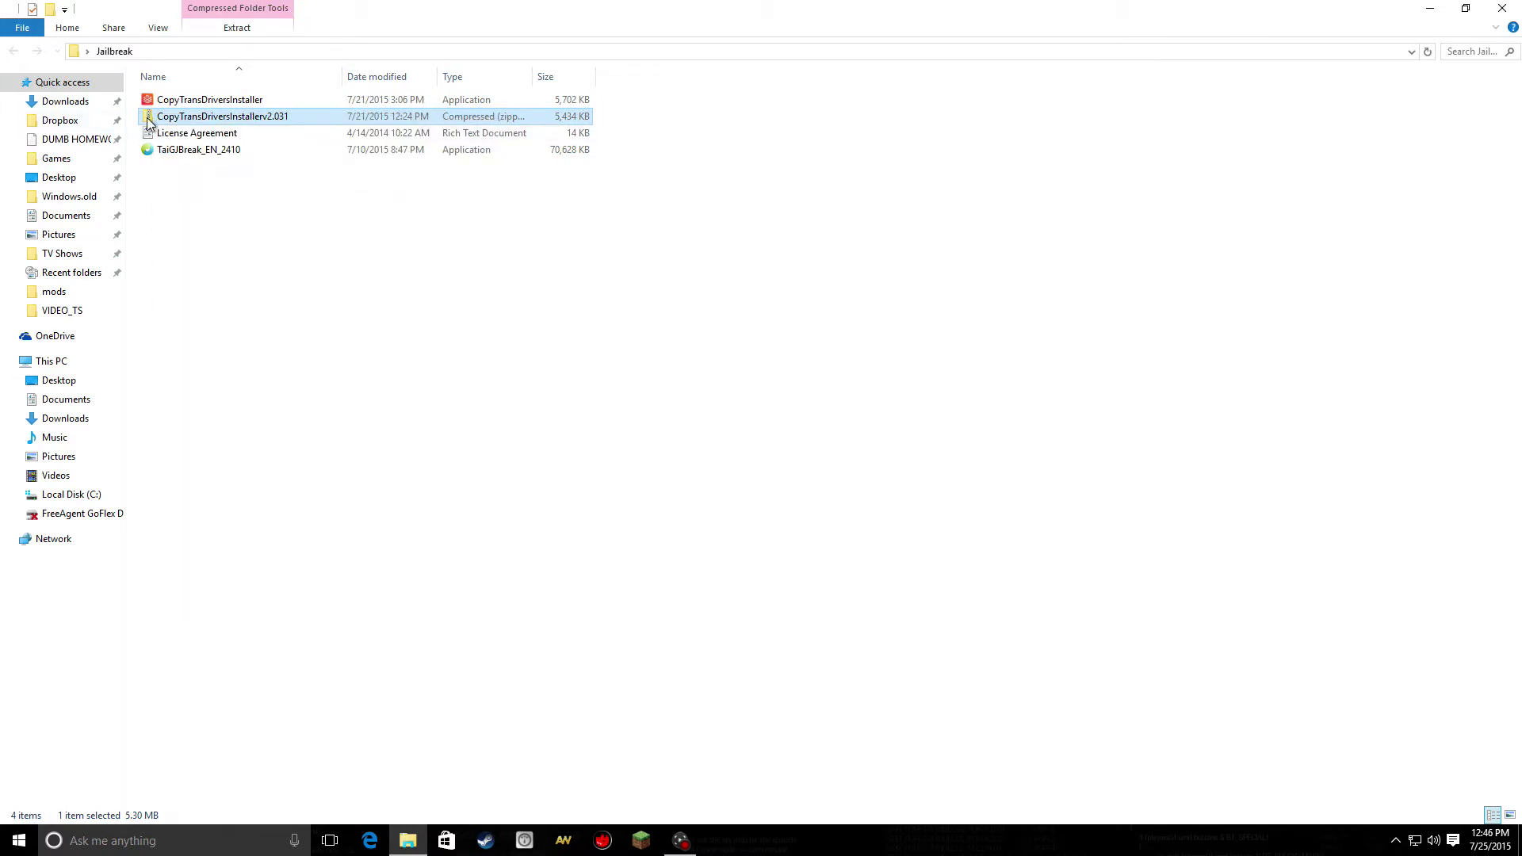
pyautogui.rightClick(190, 117)
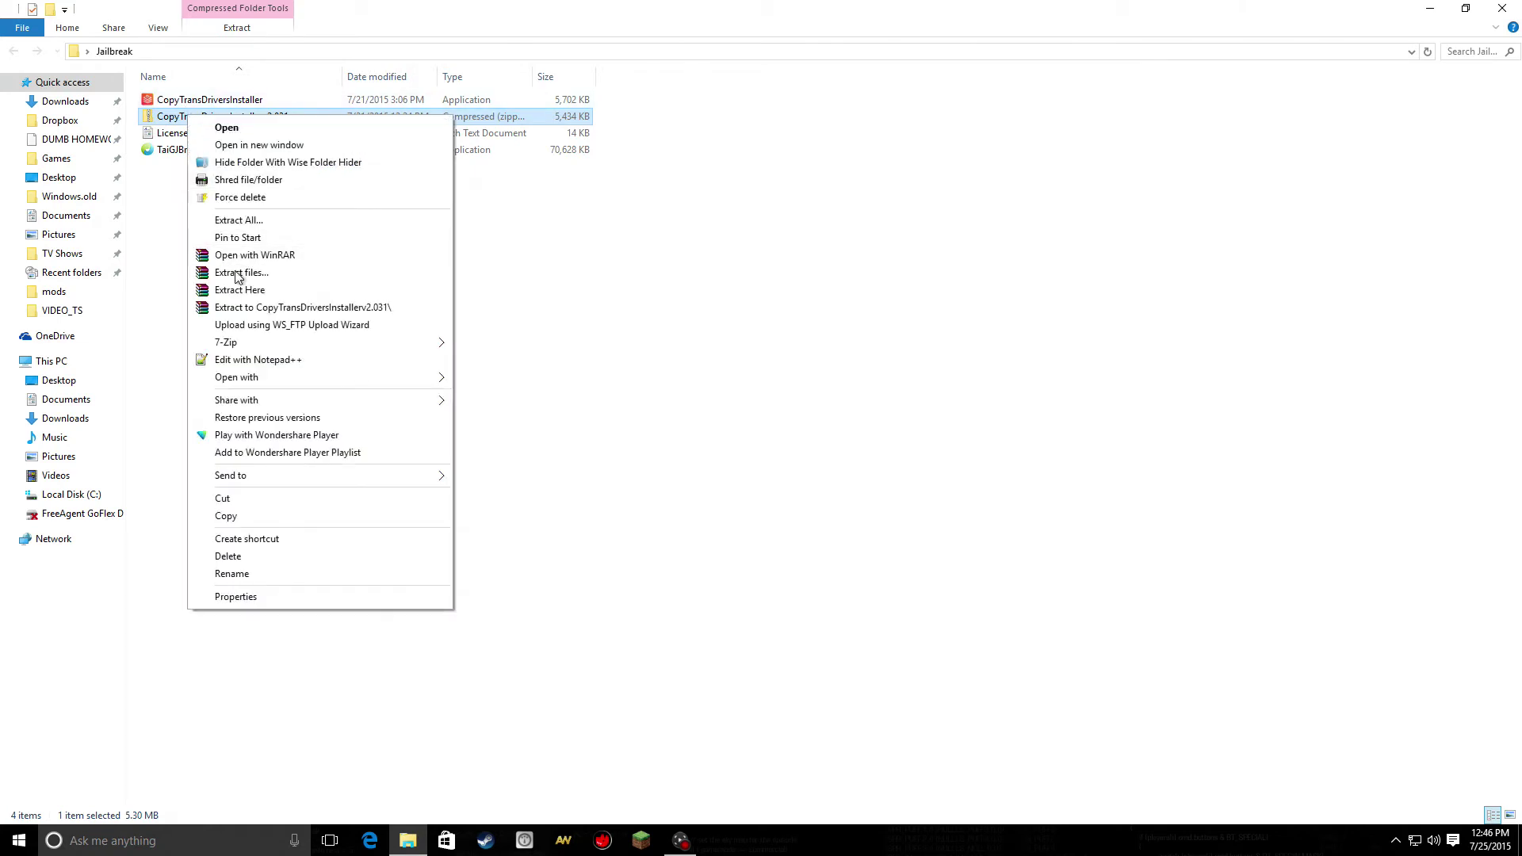
pyautogui.click(264, 133)
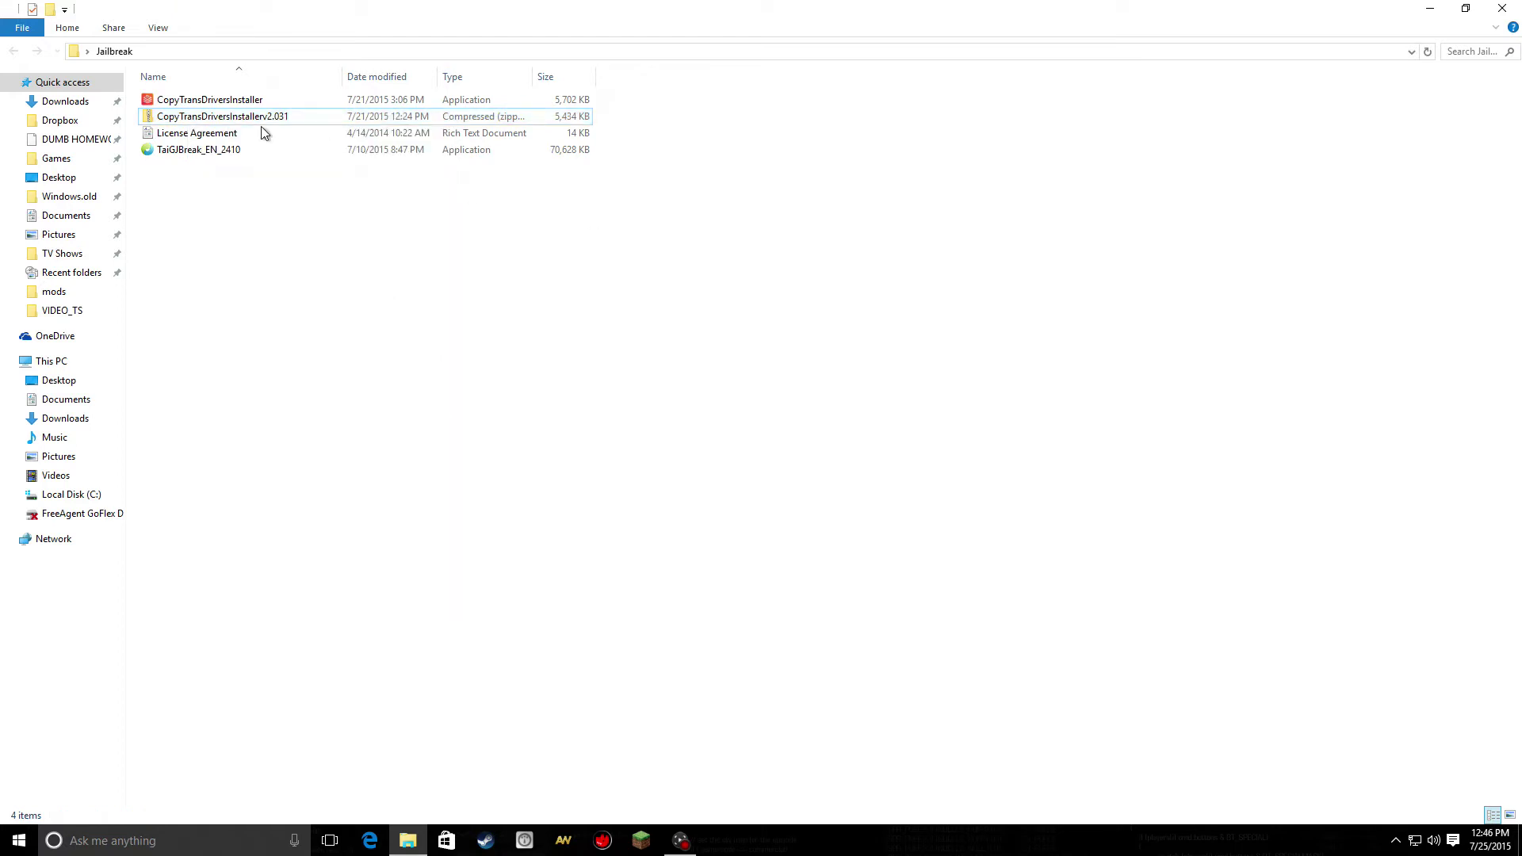
# Select the License Agreement file, then the CopyTransDriversInstaller application
pyautogui.click(205, 133)
pyautogui.click(190, 141)
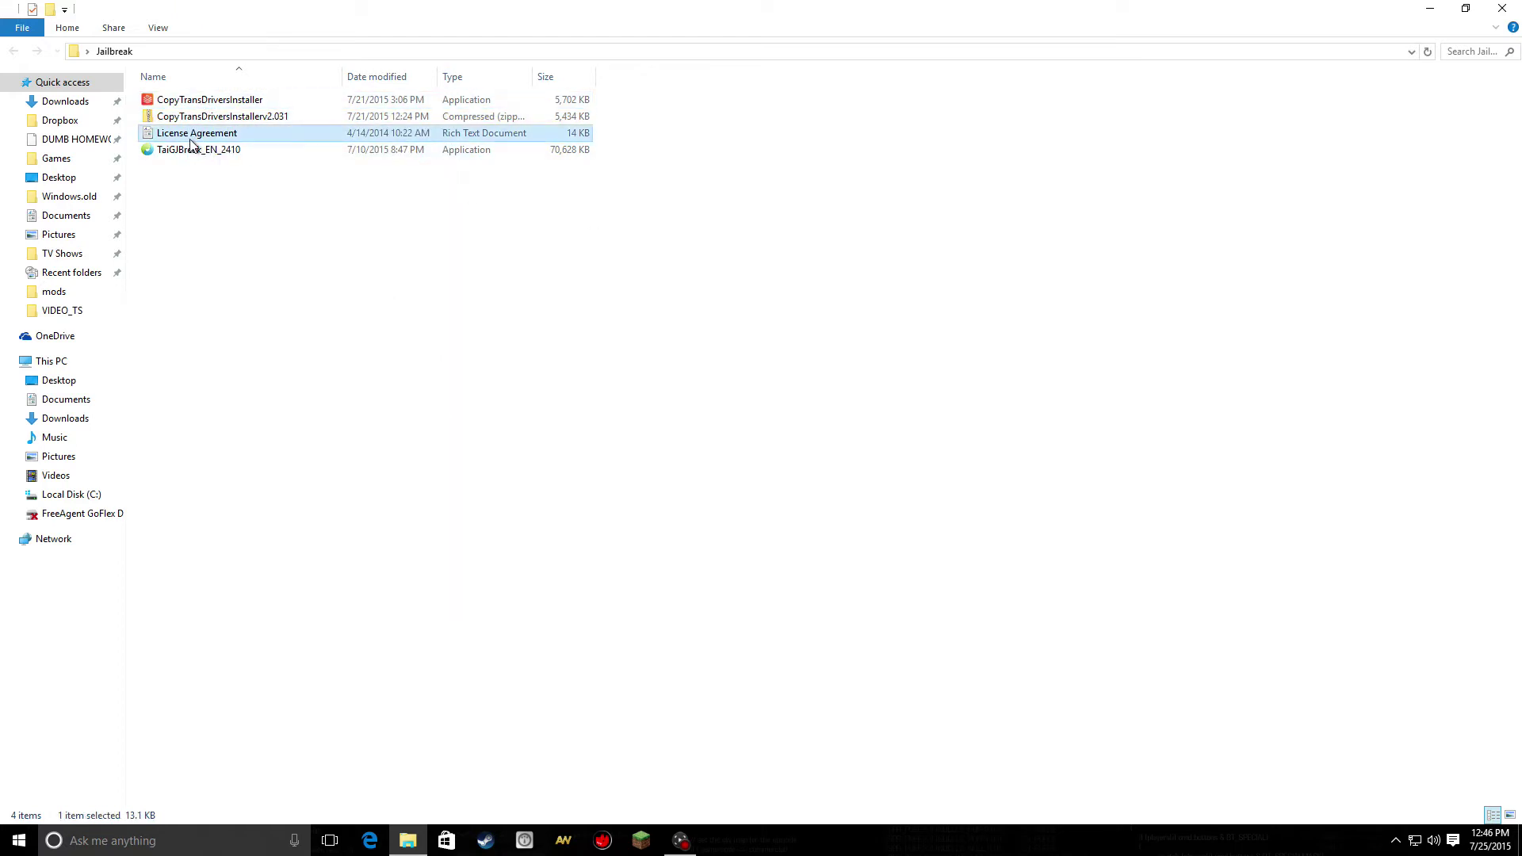
pyautogui.click(220, 100)
# Run CopyTransDriversInstaller, allow it through UAC, then exit it without uninstalling iTunes
pyautogui.doubleClick(219, 101)
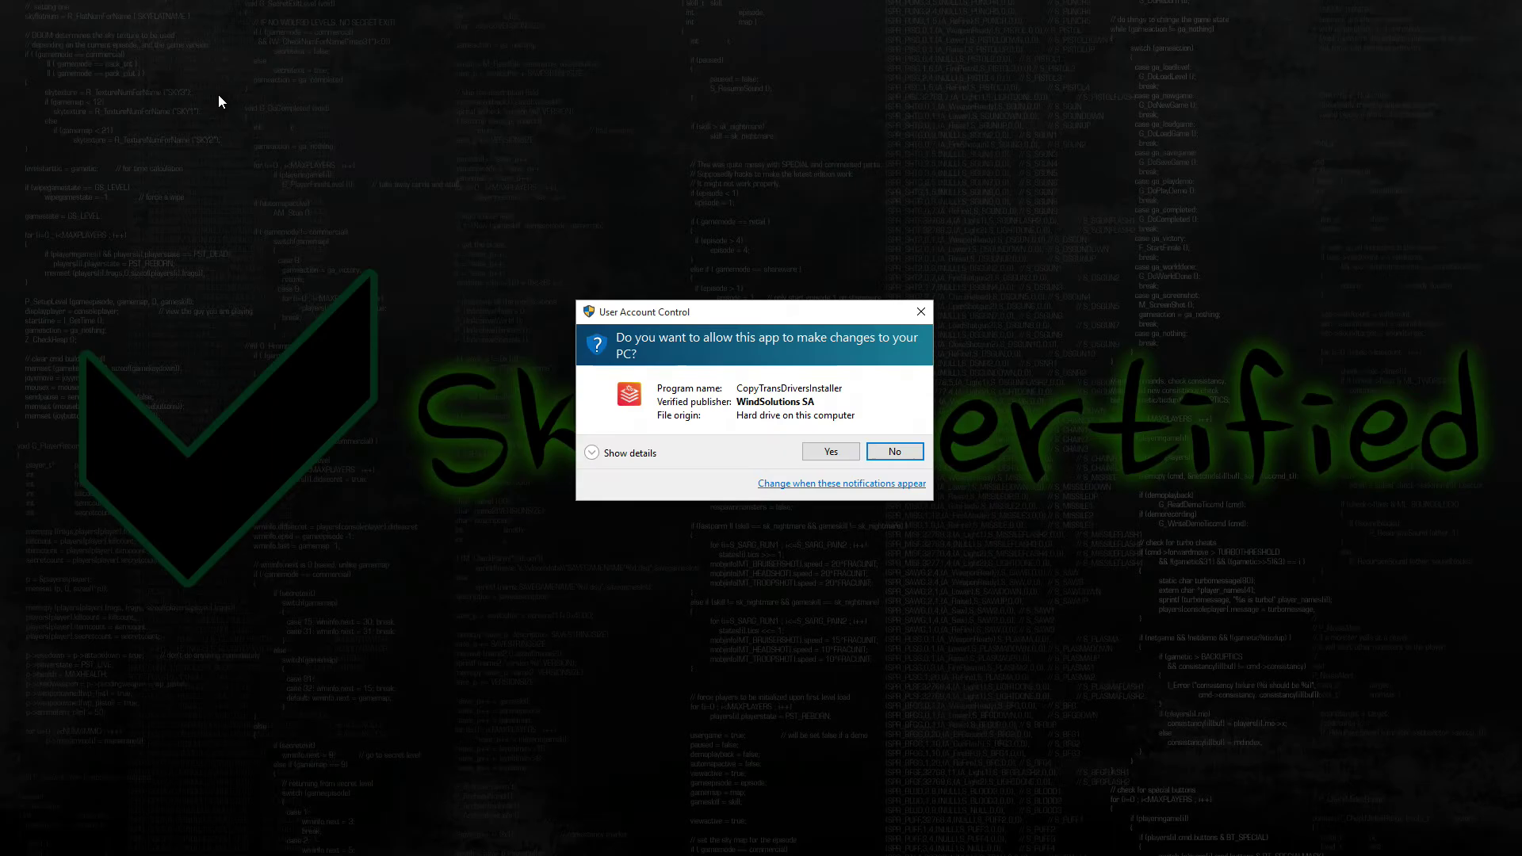
pyautogui.click(828, 458)
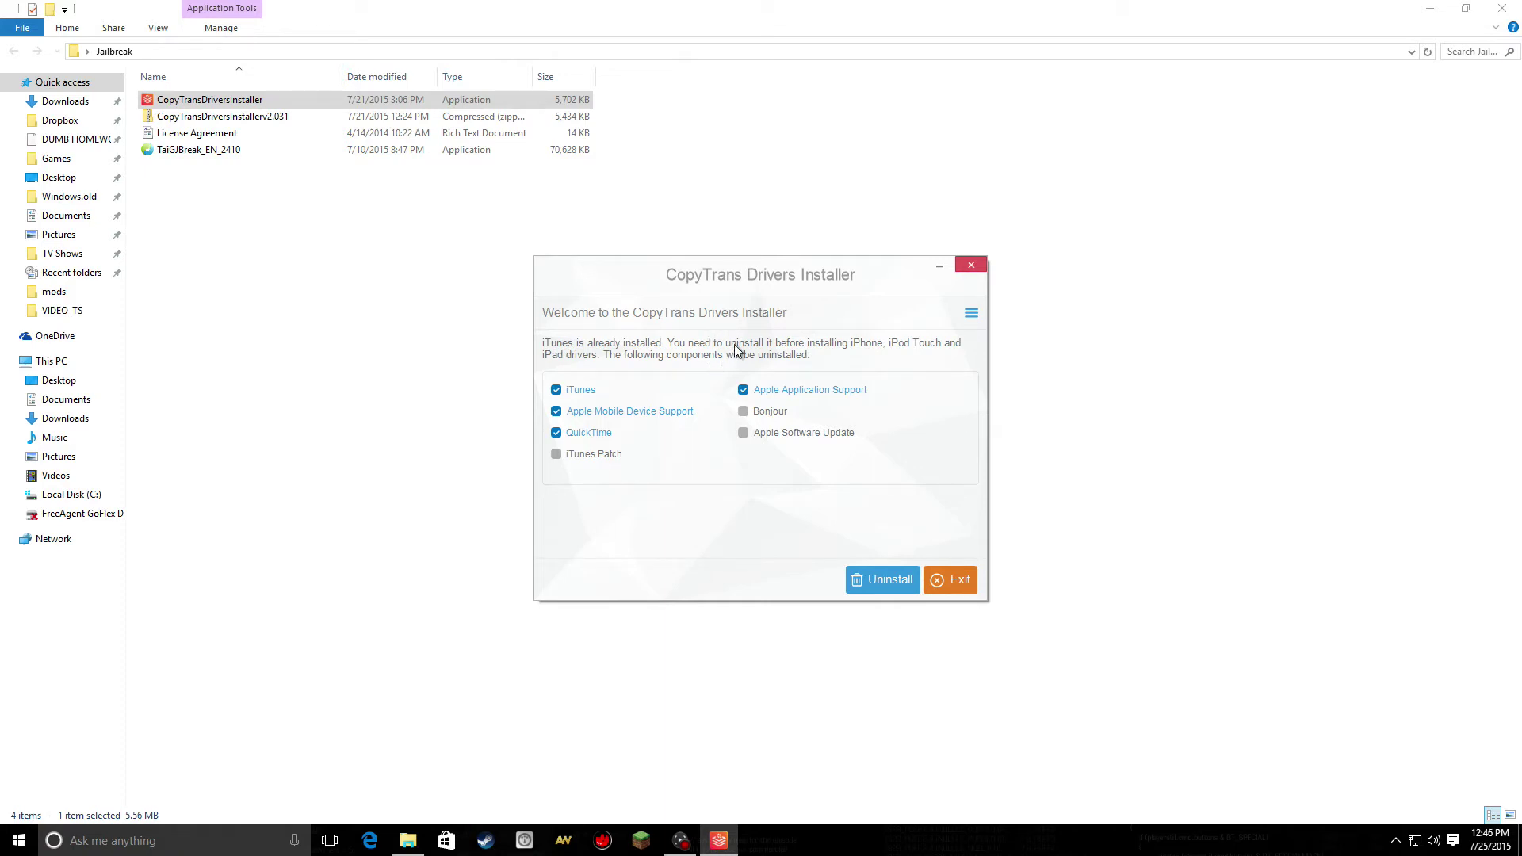
pyautogui.moveTo(647, 266); pyautogui.dragTo(462, 195)
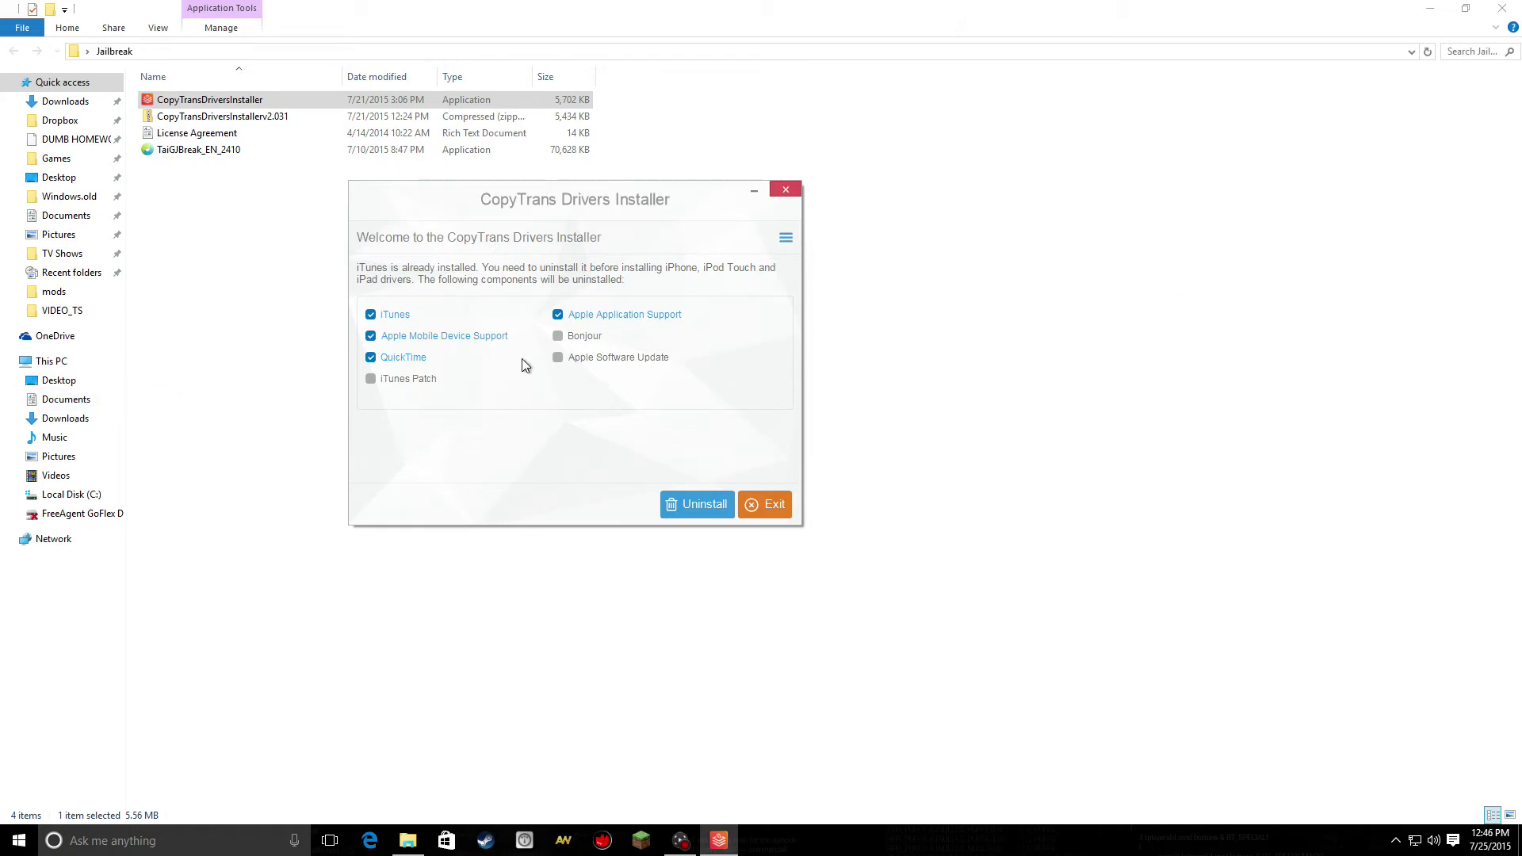
pyautogui.click(749, 512)
pyautogui.click(749, 509)
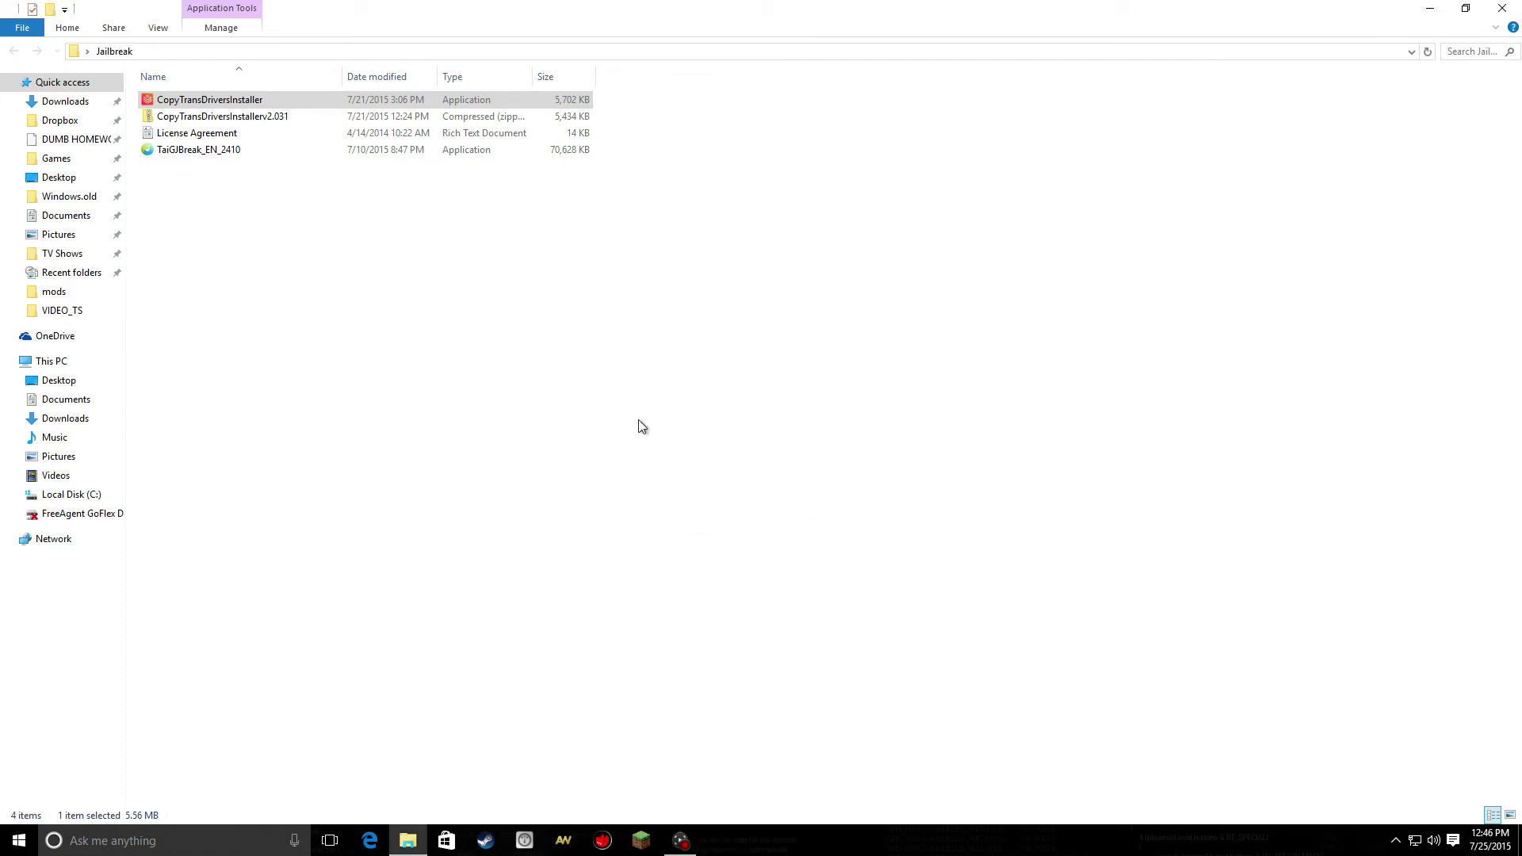
# Select the TaiGJBreak_EN_2410 application in the Jailbreak folder
pyautogui.click(205, 150)
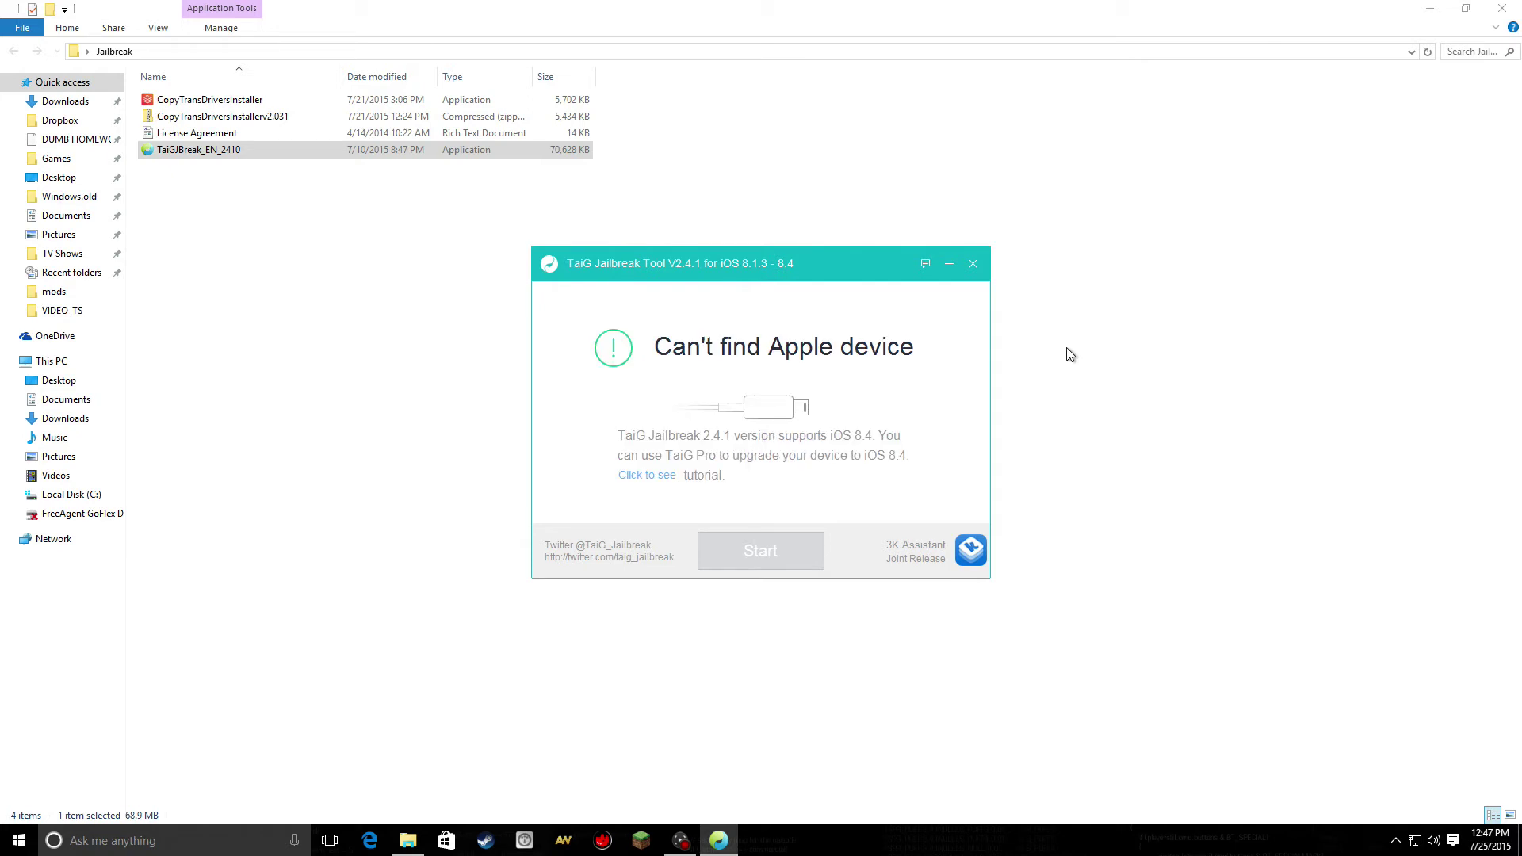
# Move the TaiG Jailbreak Tool window up and to the left
pyautogui.moveTo(721, 262); pyautogui.dragTo(643, 192)
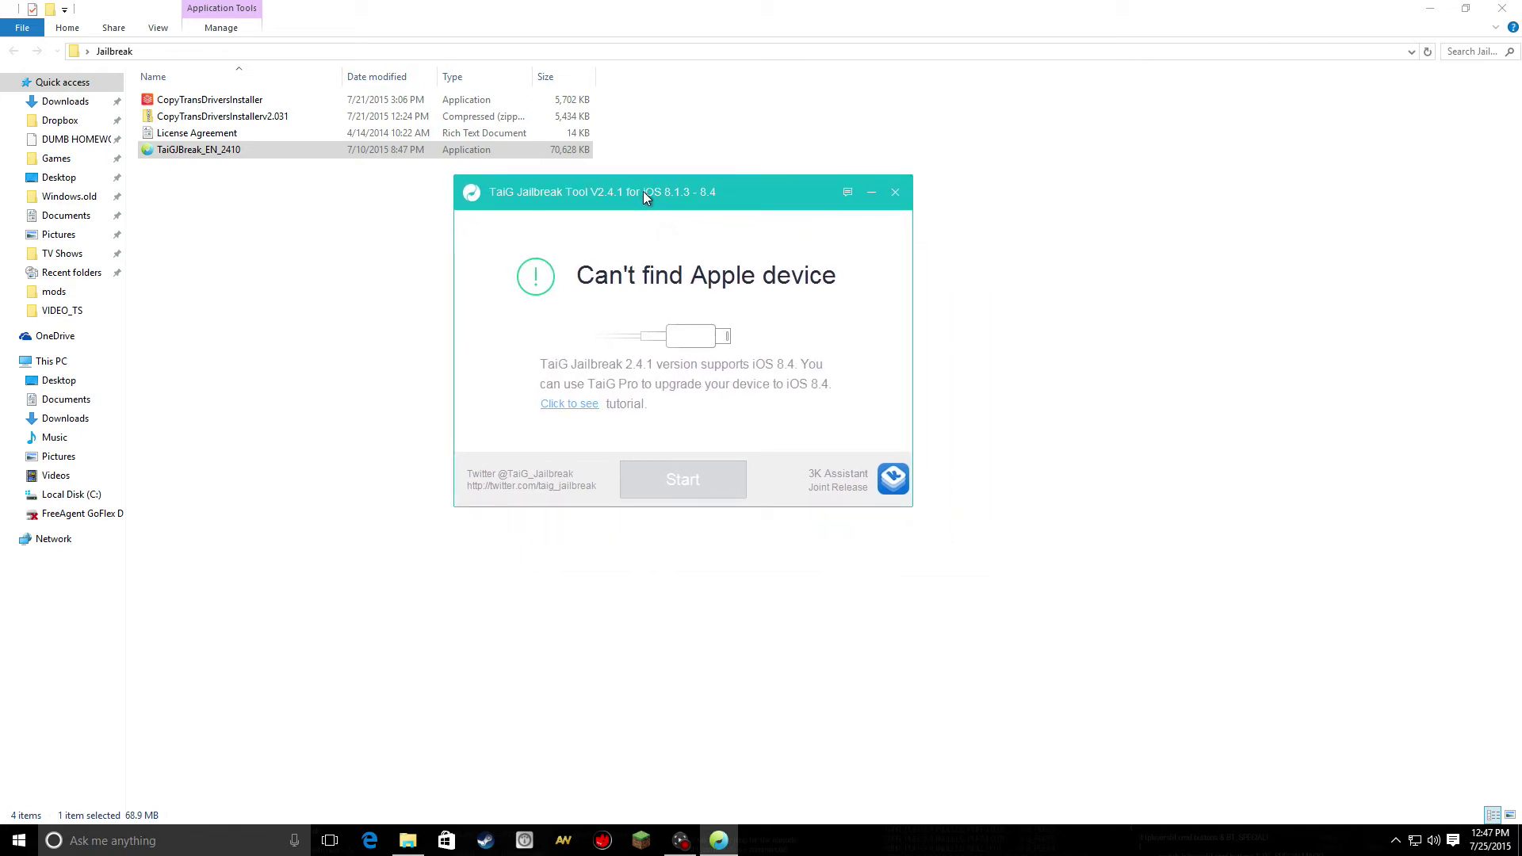
pyautogui.moveTo(643, 191); pyautogui.dragTo(496, 111)
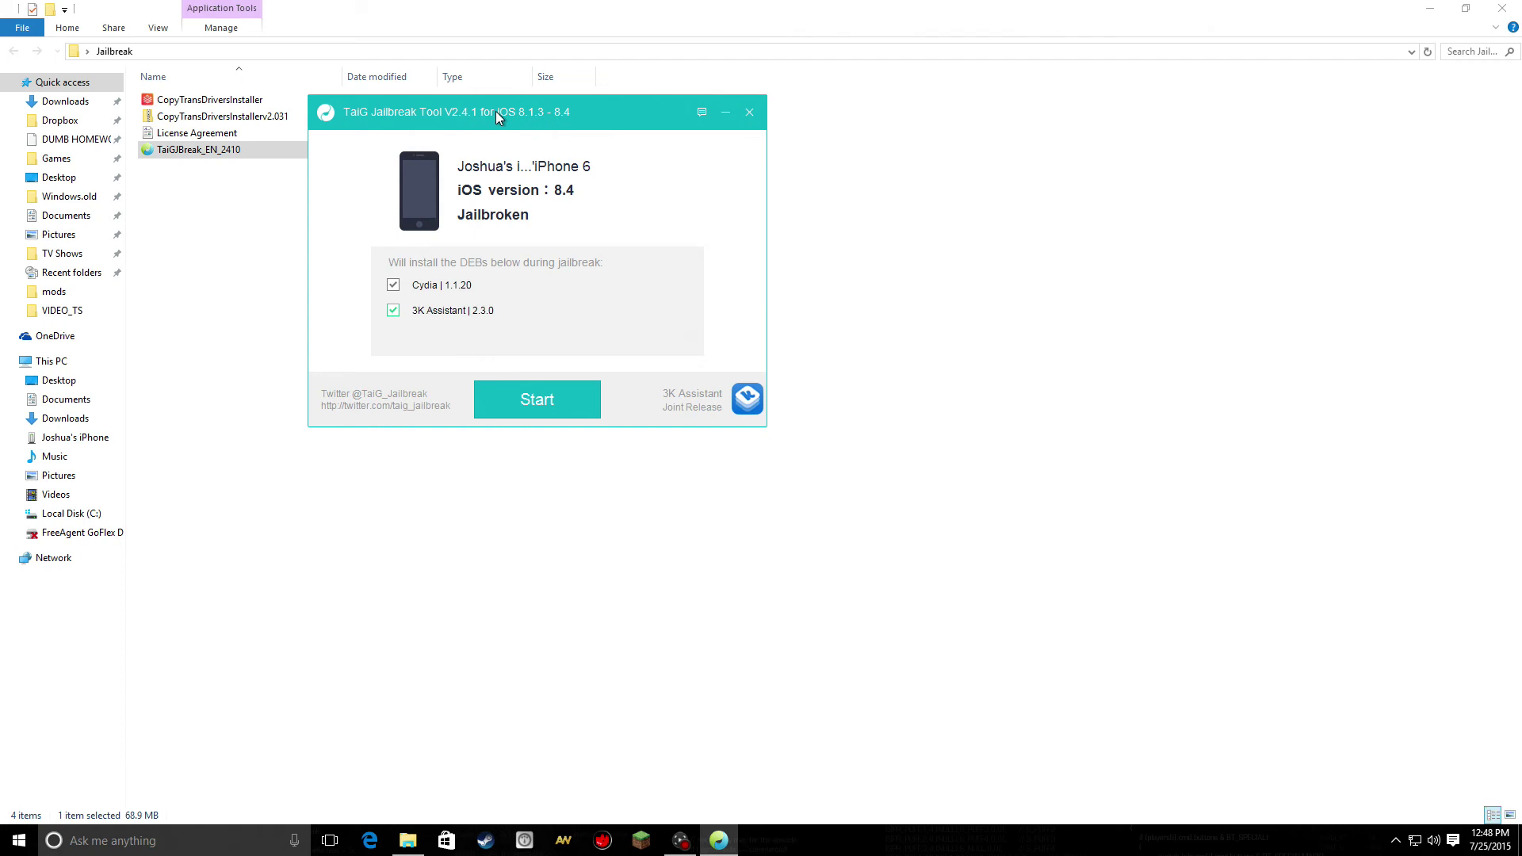
pyautogui.moveTo(539, 115); pyautogui.dragTo(550, 109)
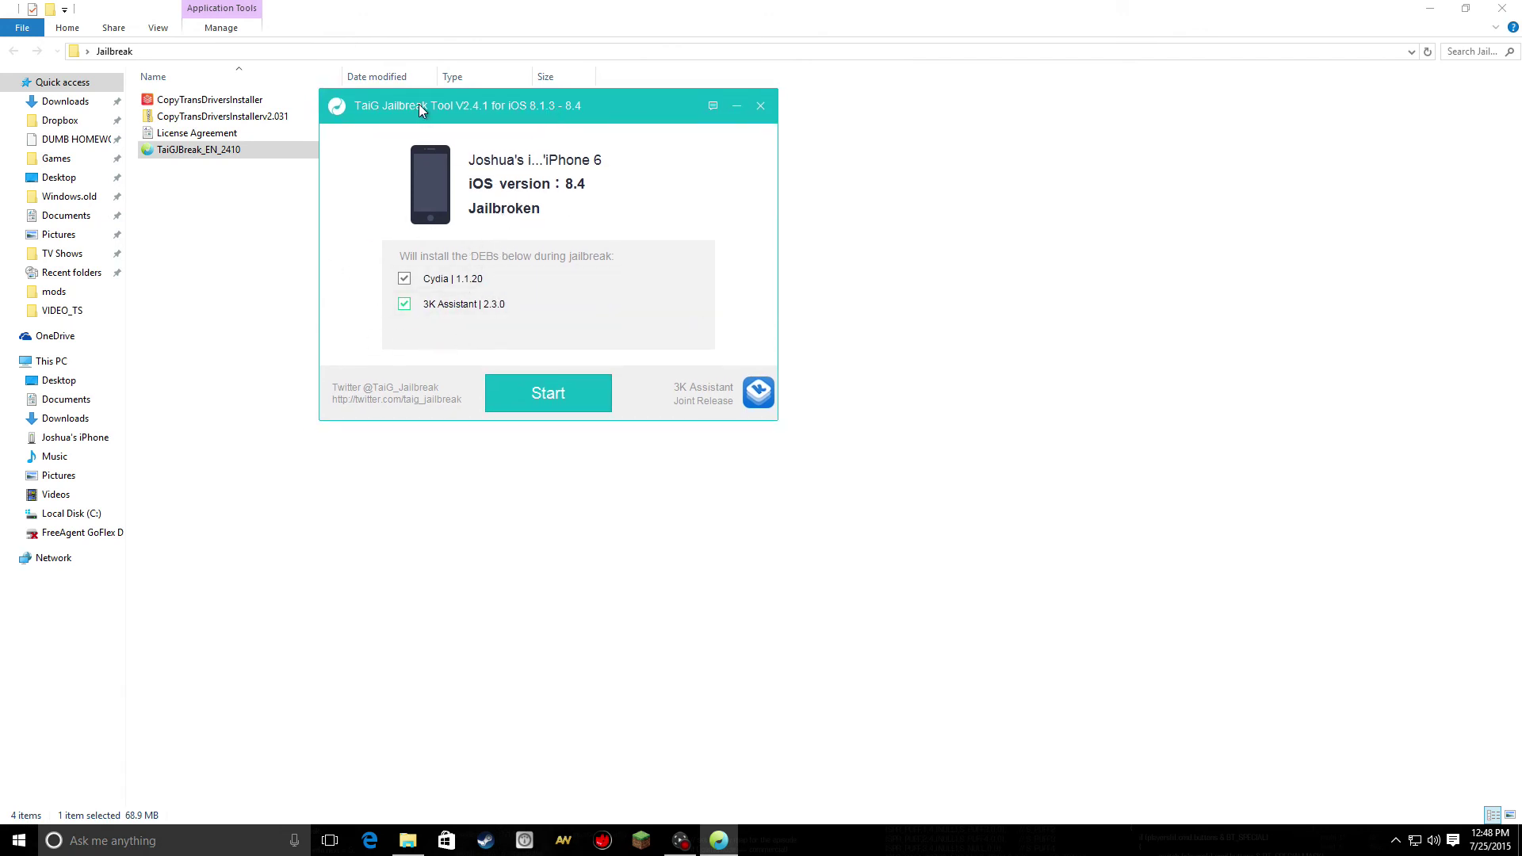
pyautogui.moveTo(493, 110)
pyautogui.mouseDown()
pyautogui.moveTo(491, 85)
pyautogui.moveTo(467, 114)
pyautogui.mouseUp()
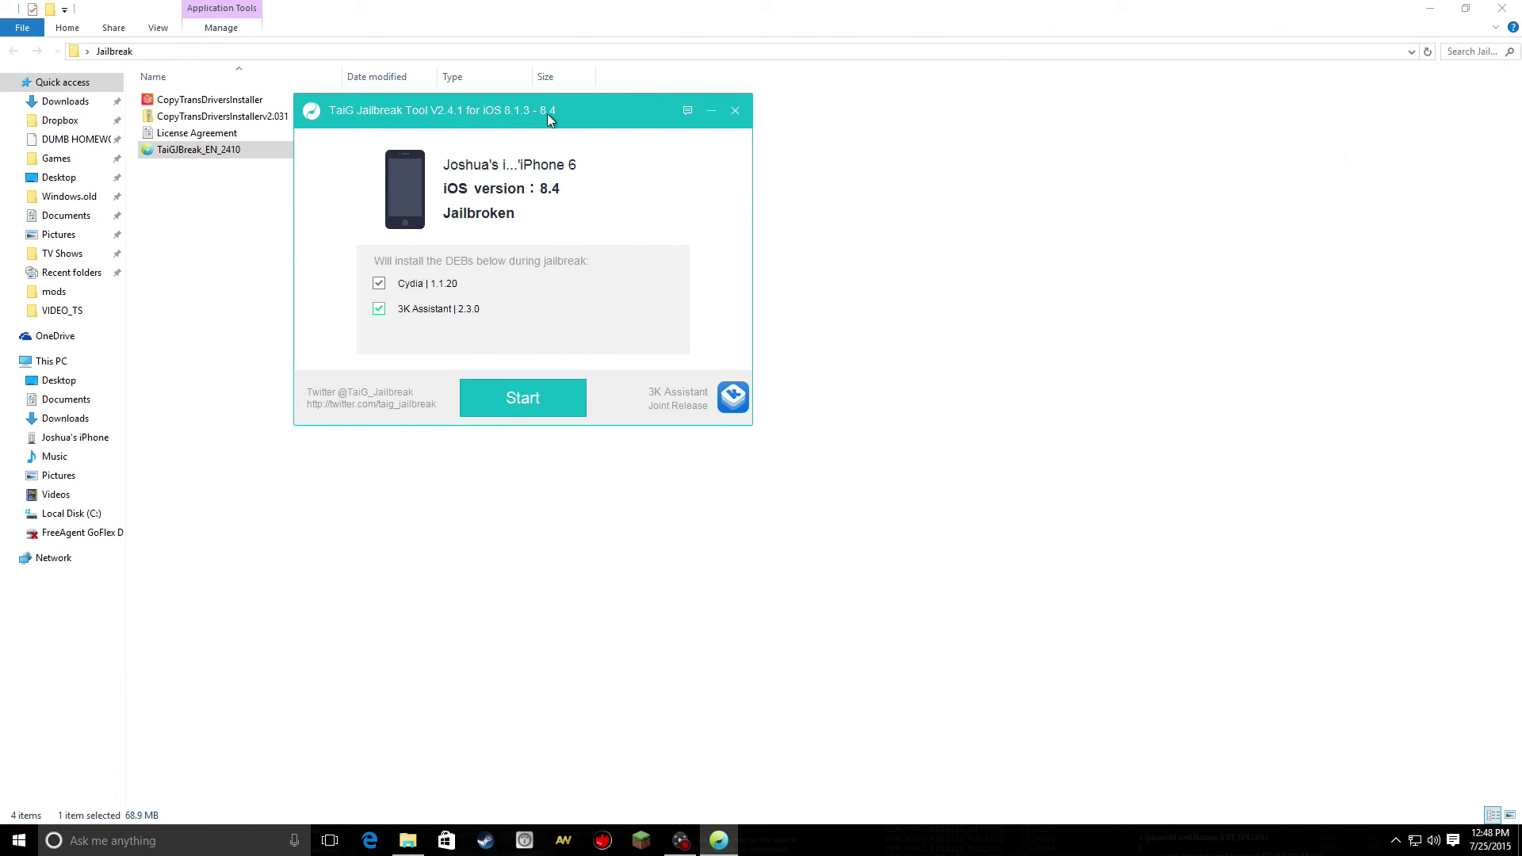
# Uncheck 3K Assistant and close its promotional popup, keeping only Cydia selected
pyautogui.click(386, 313)
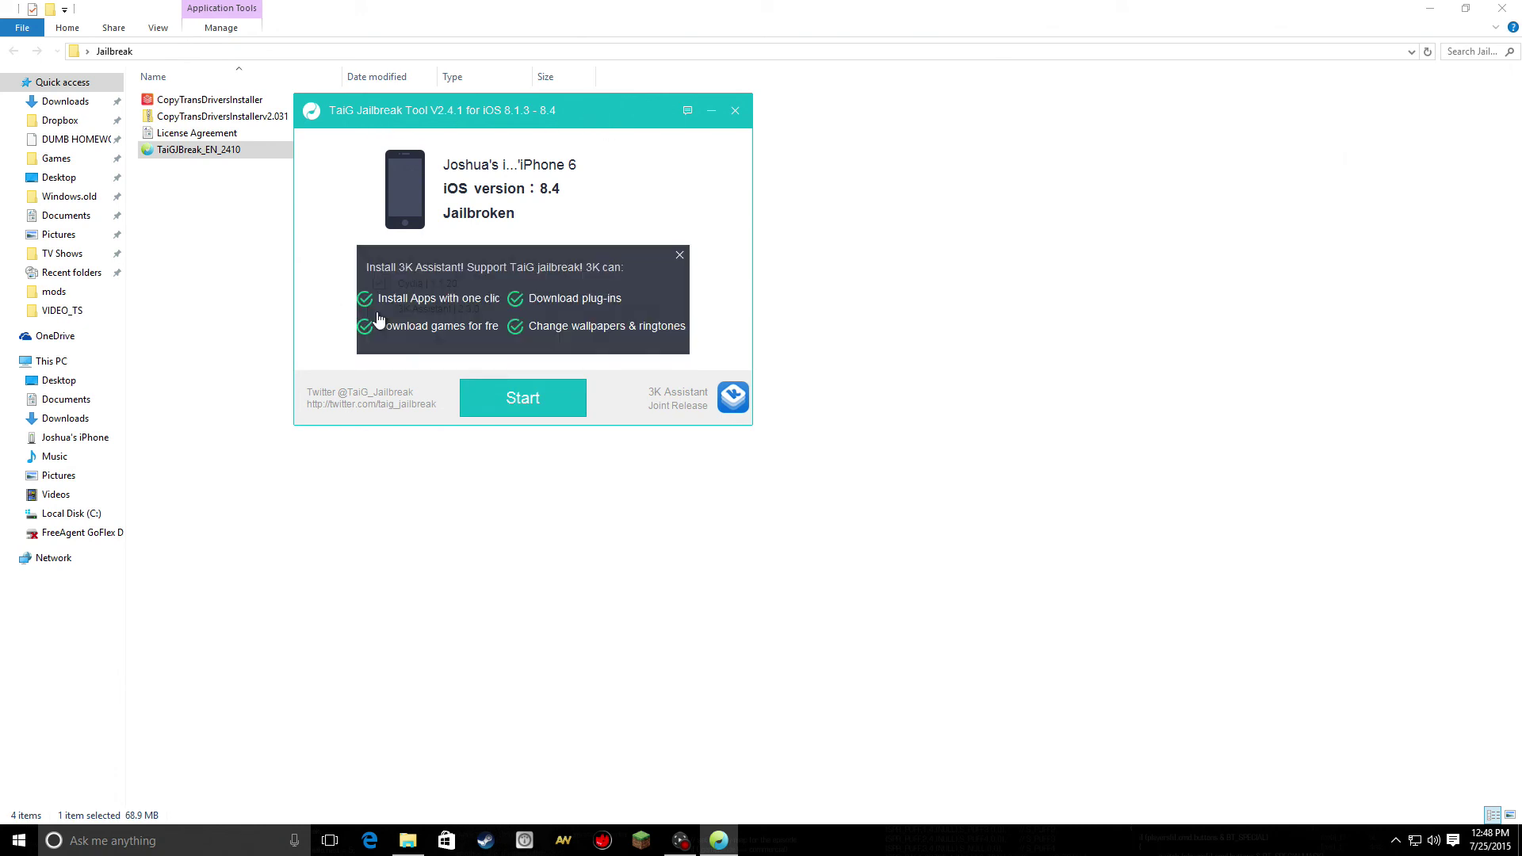
pyautogui.click(680, 256)
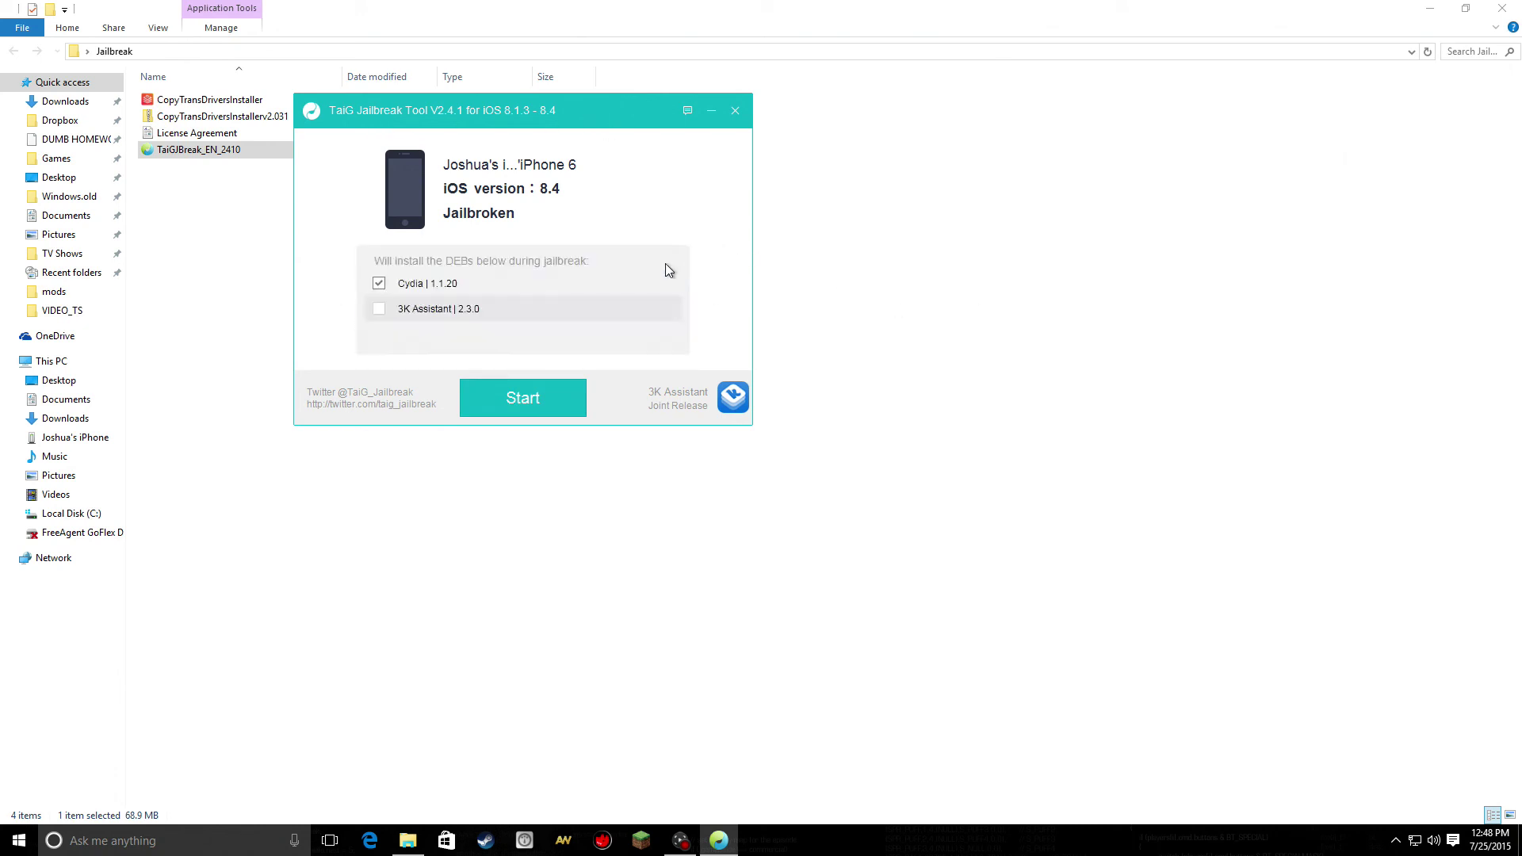
pyautogui.click(379, 312)
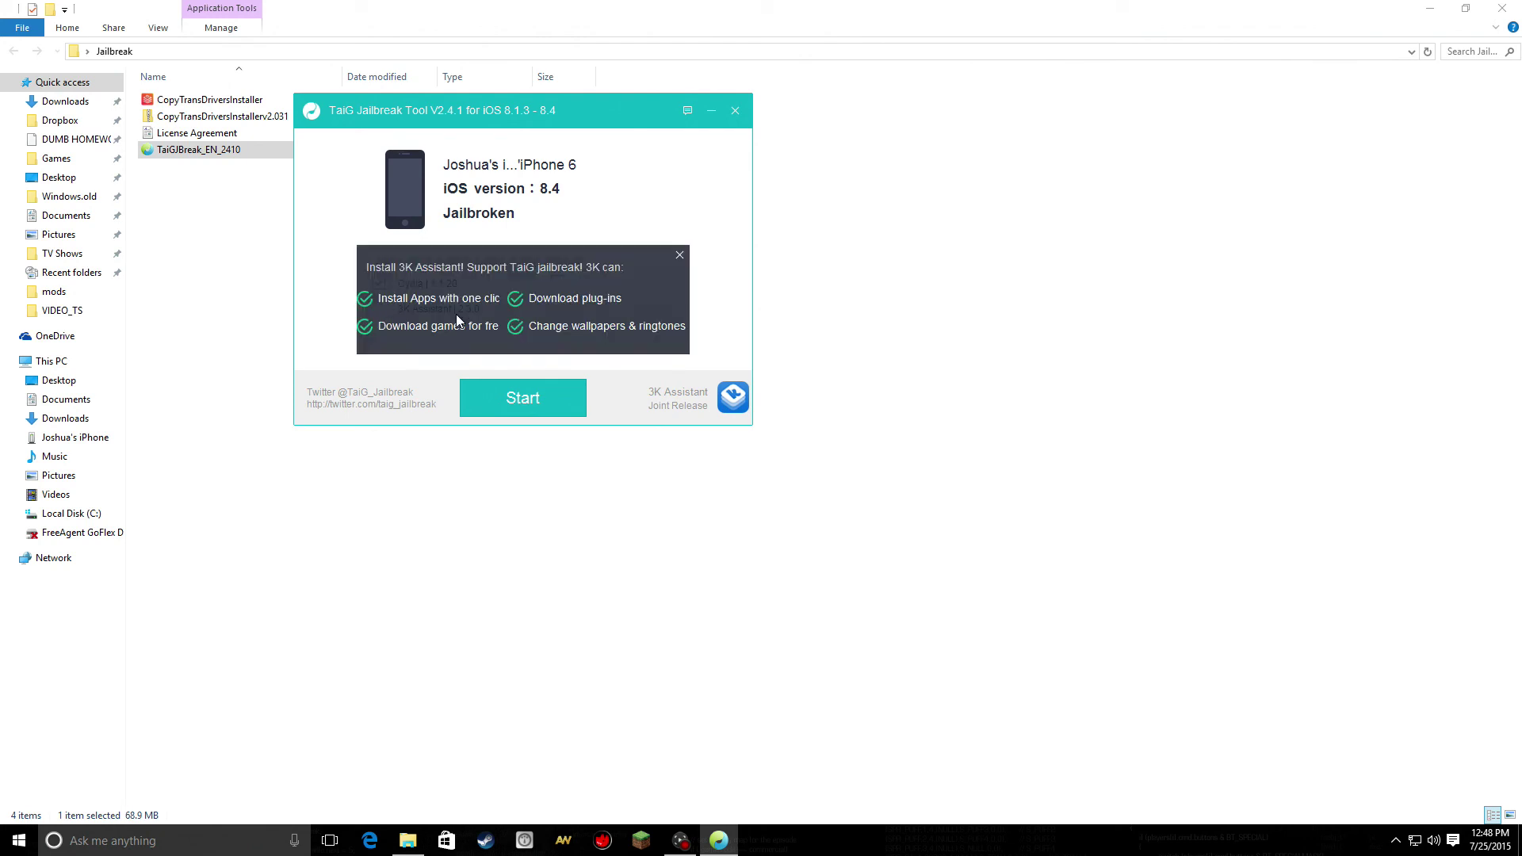
pyautogui.click(678, 255)
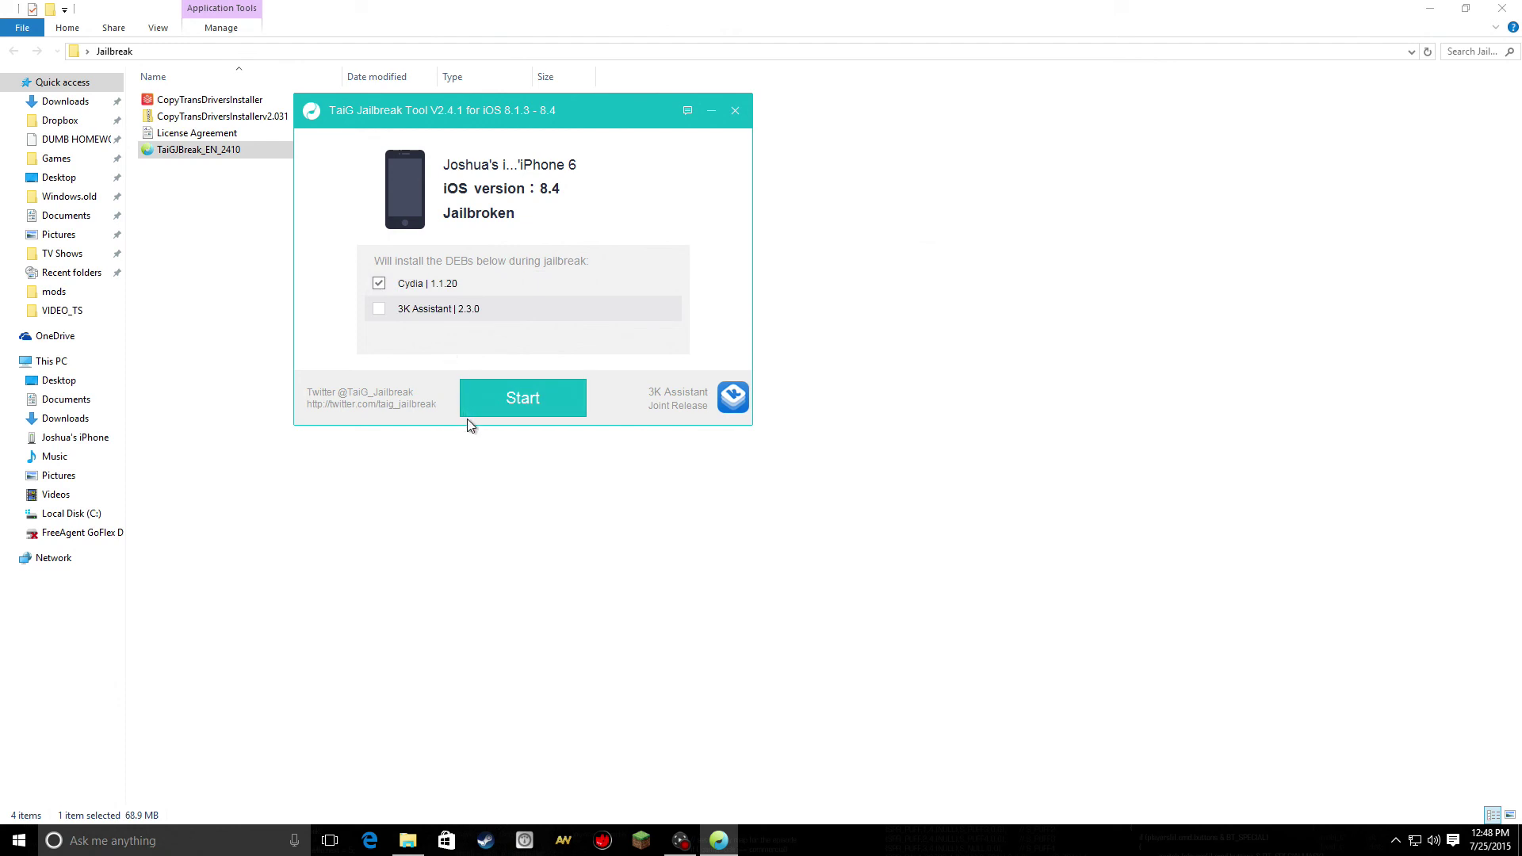
# Reposition the TaiG Jailbreak Tool window near the top, uncovering the file list
pyautogui.moveTo(420, 110); pyautogui.dragTo(279, 83)
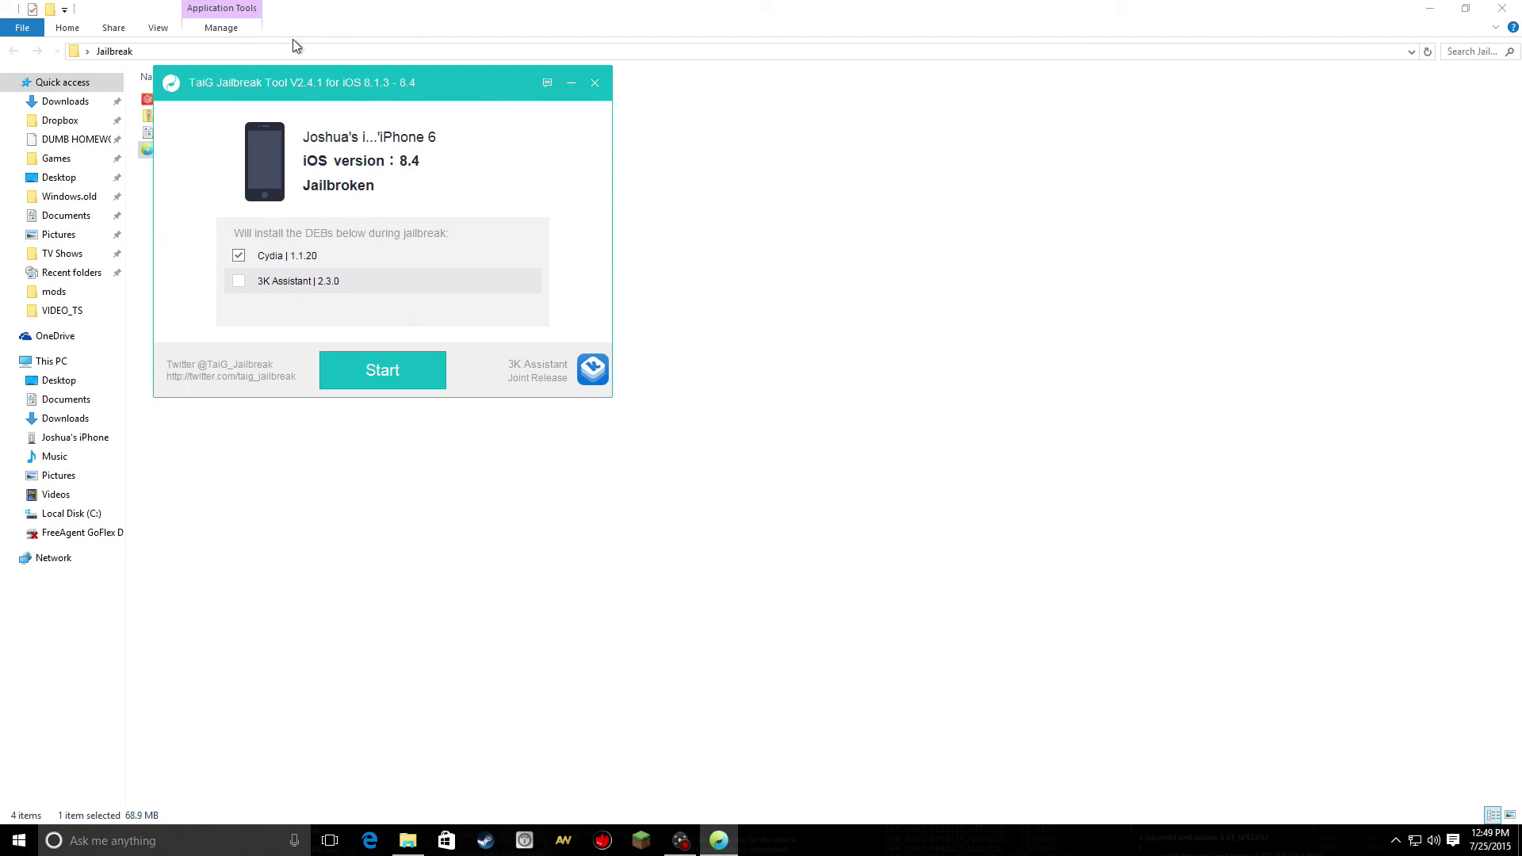
pyautogui.moveTo(233, 72); pyautogui.dragTo(361, 82)
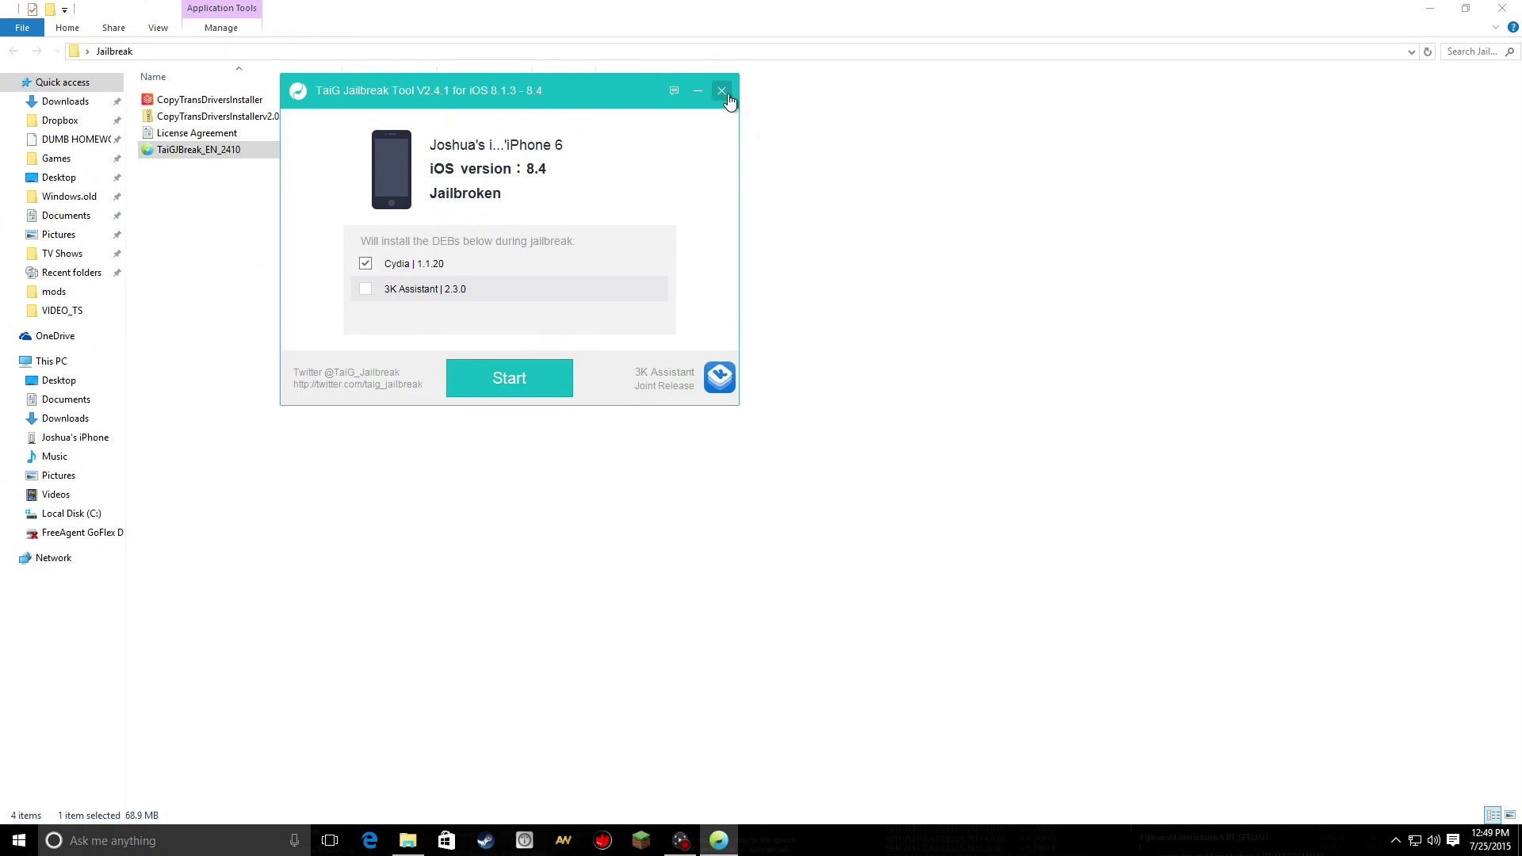
pyautogui.moveTo(464, 100); pyautogui.dragTo(482, 46)
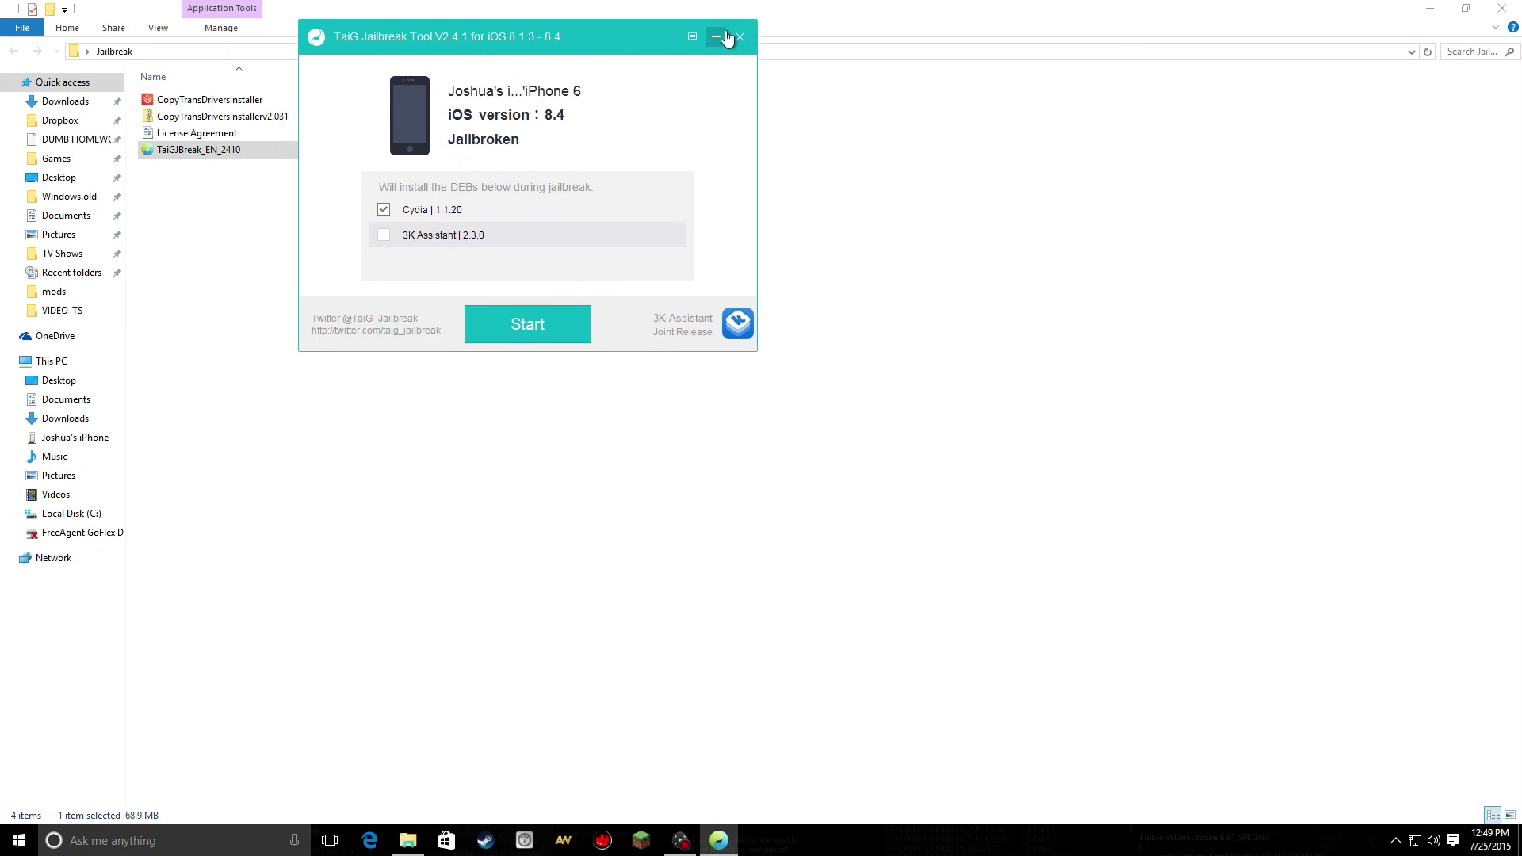